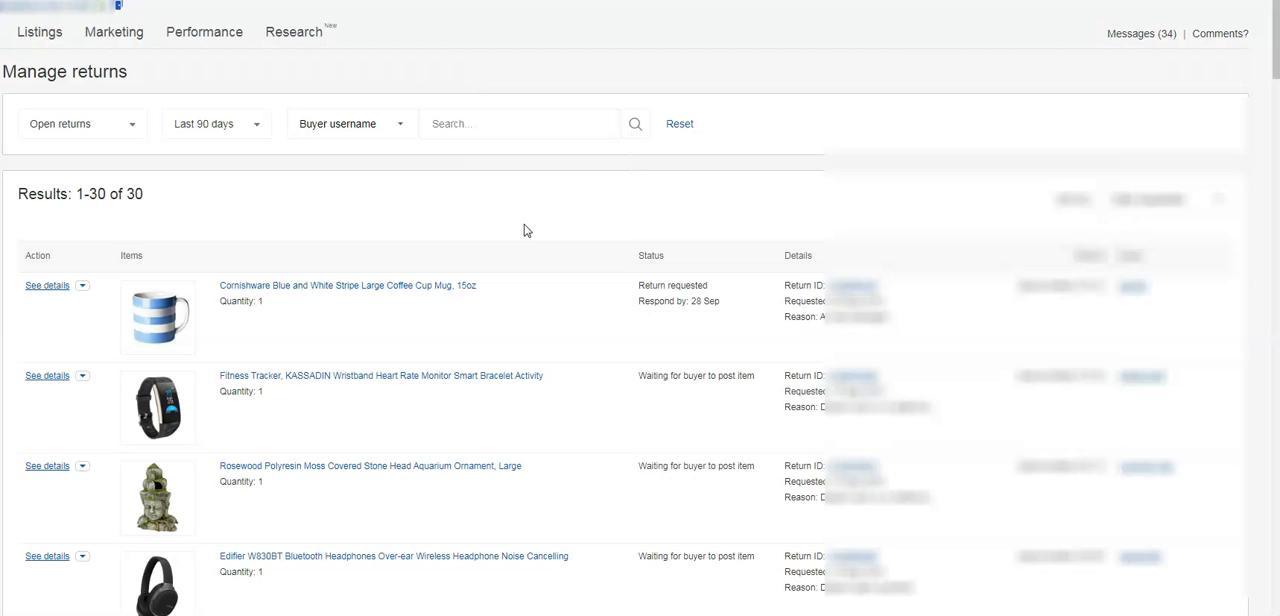
# Look through the open returns from the last 90 days, checking each item's status and return reason.
pyautogui.scroll(-2, 527, 231)
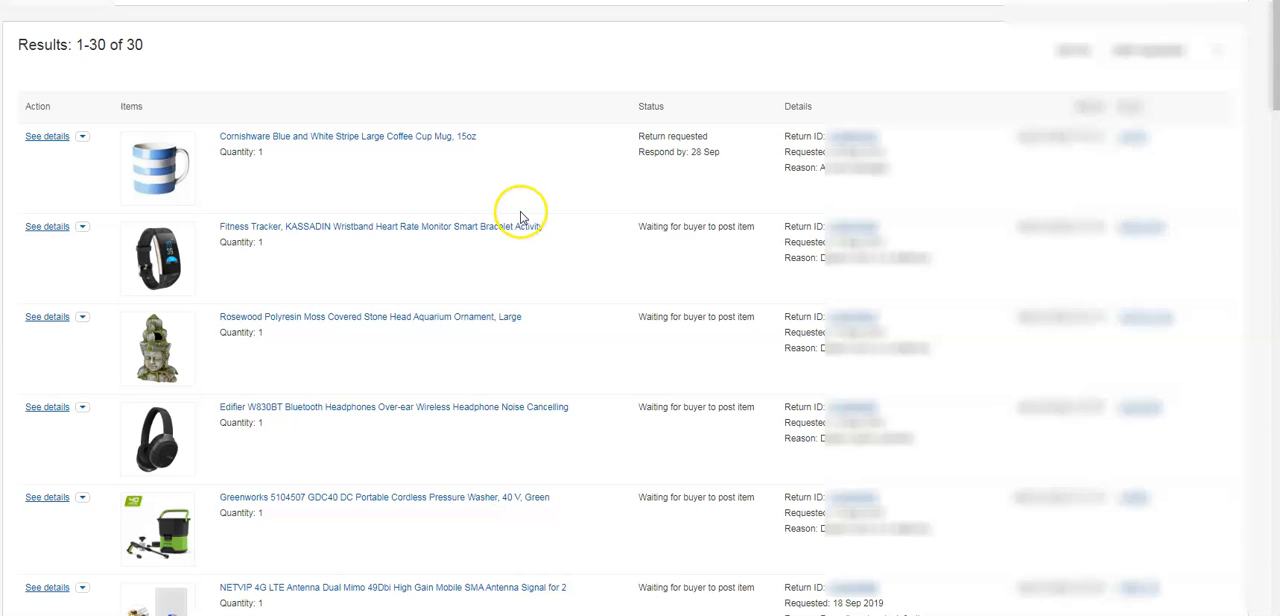
pyautogui.scroll(-2, 520, 220)
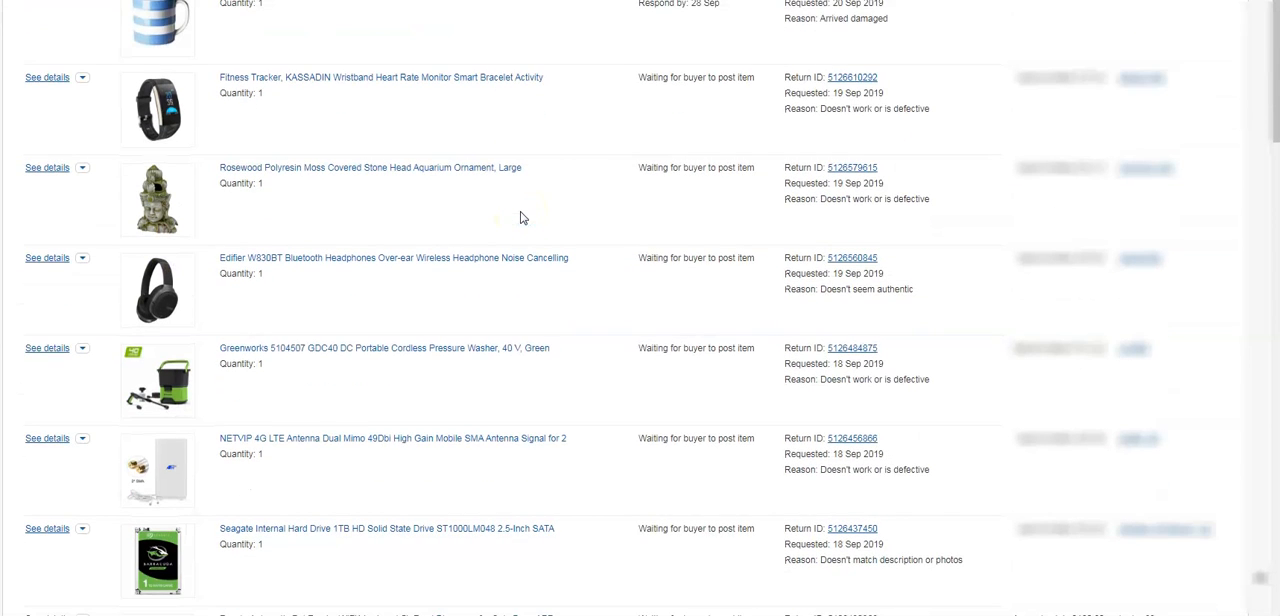
pyautogui.scroll(-4, 520, 218)
pyautogui.scroll(-7, 520, 218)
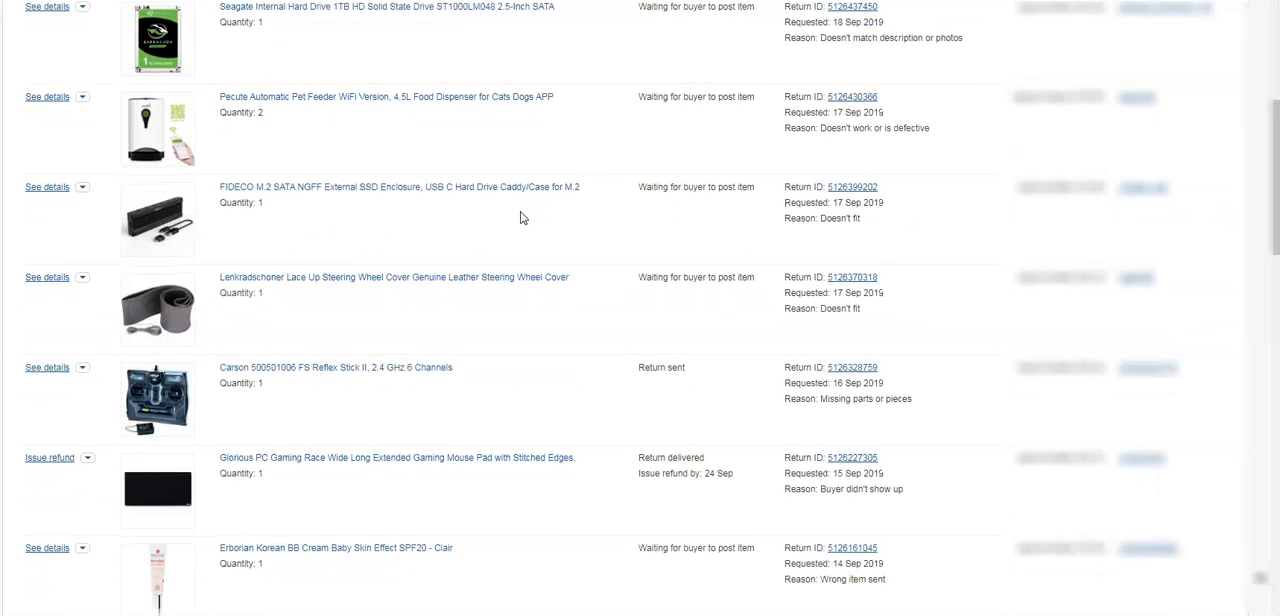
pyautogui.scroll(-5, 520, 218)
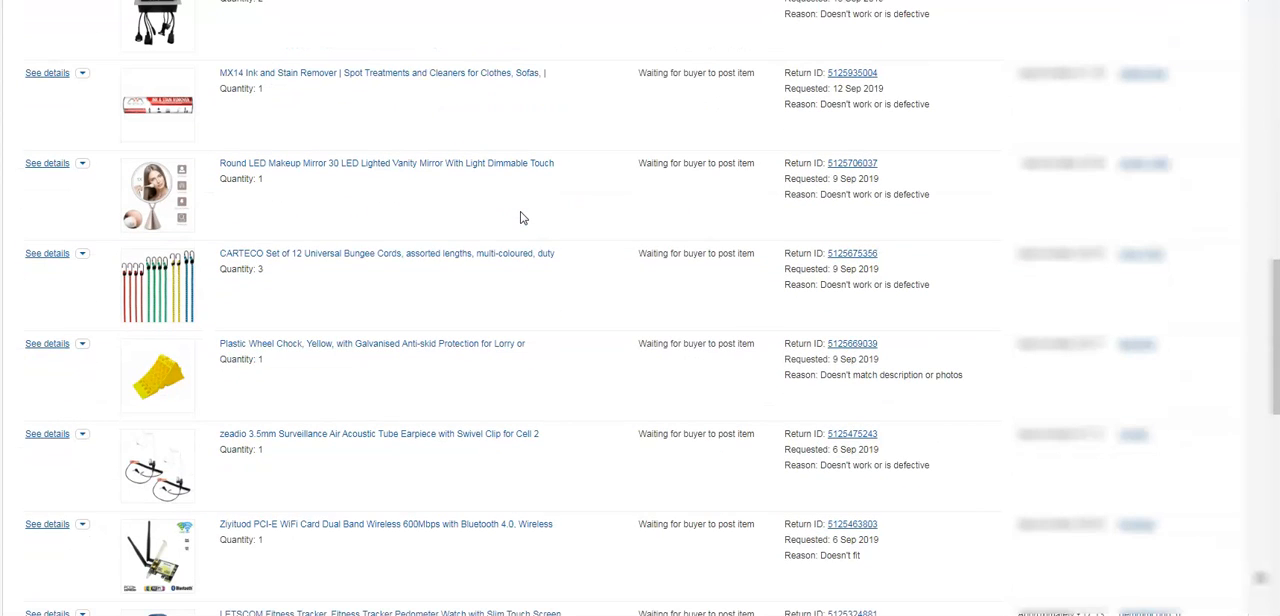
pyautogui.scroll(14, 520, 218)
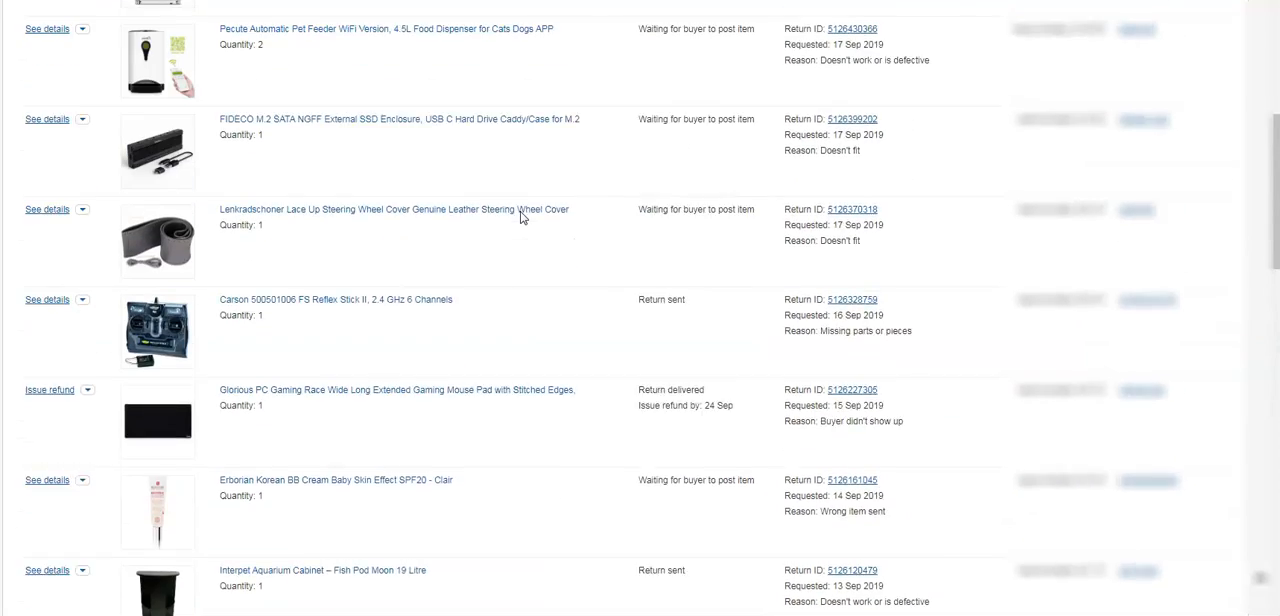
pyautogui.scroll(5, 520, 218)
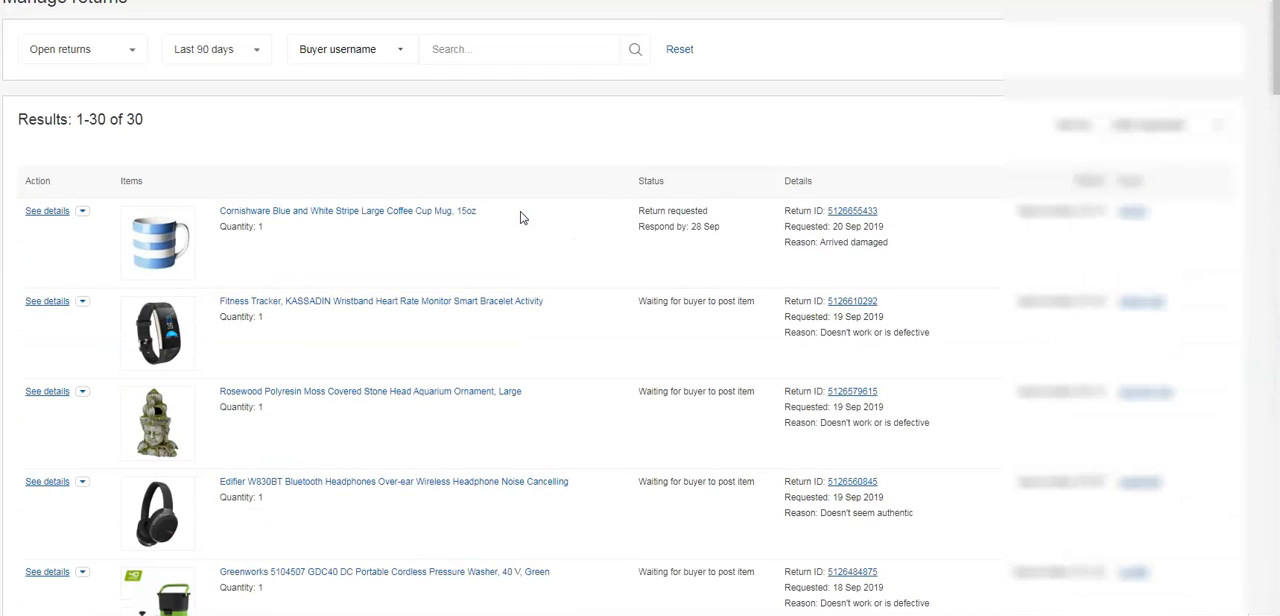
# Copy the buyer's username from the Cornishware coffee mug return.
pyautogui.click(572, 220)
pyautogui.moveTo(1179, 212); pyautogui.dragTo(1118, 211)
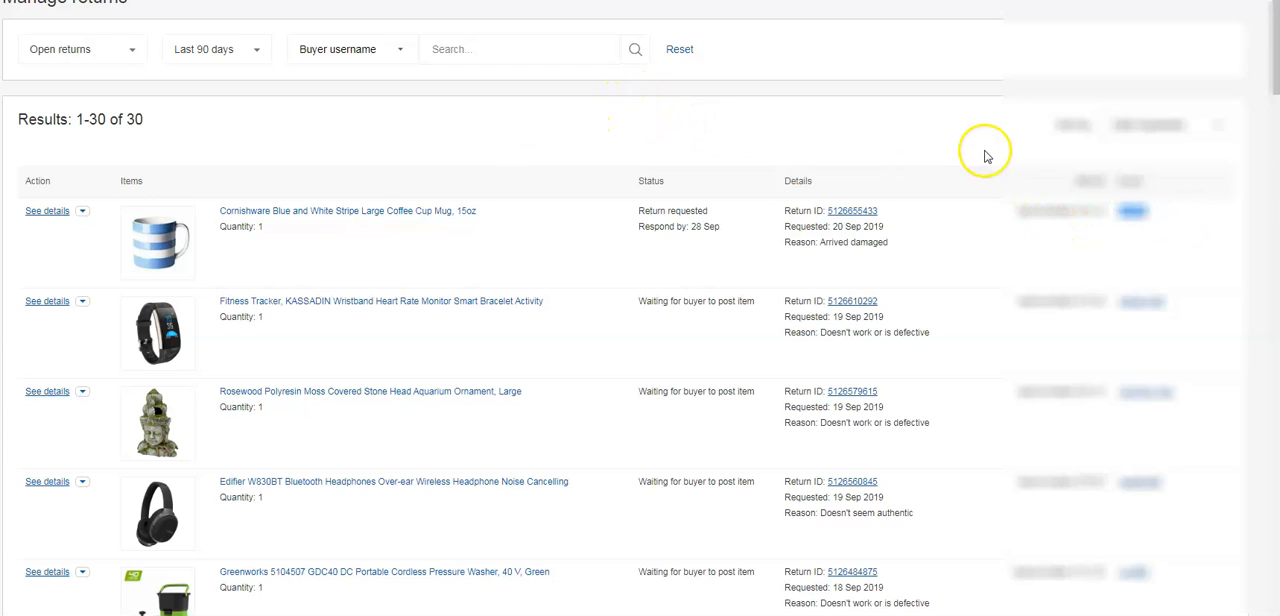
pyautogui.click(1182, 222)
pyautogui.moveTo(1175, 214); pyautogui.dragTo(1117, 209)
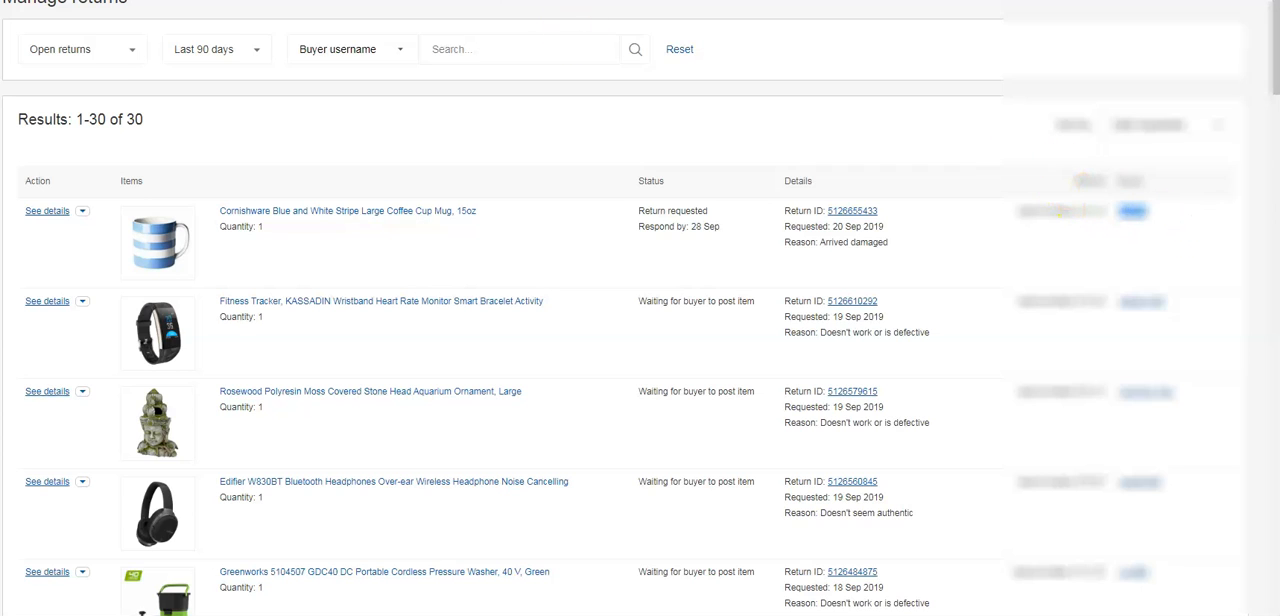
# Switch to the order management site, filter the orders by the copied username as shopper ID, and open the mug order.
pyautogui.hotkey('ctrl', 'Tab')
pyautogui.click(360, 169)
pyautogui.hotkey('ctrl', 'v')
pyautogui.click(922, 206)
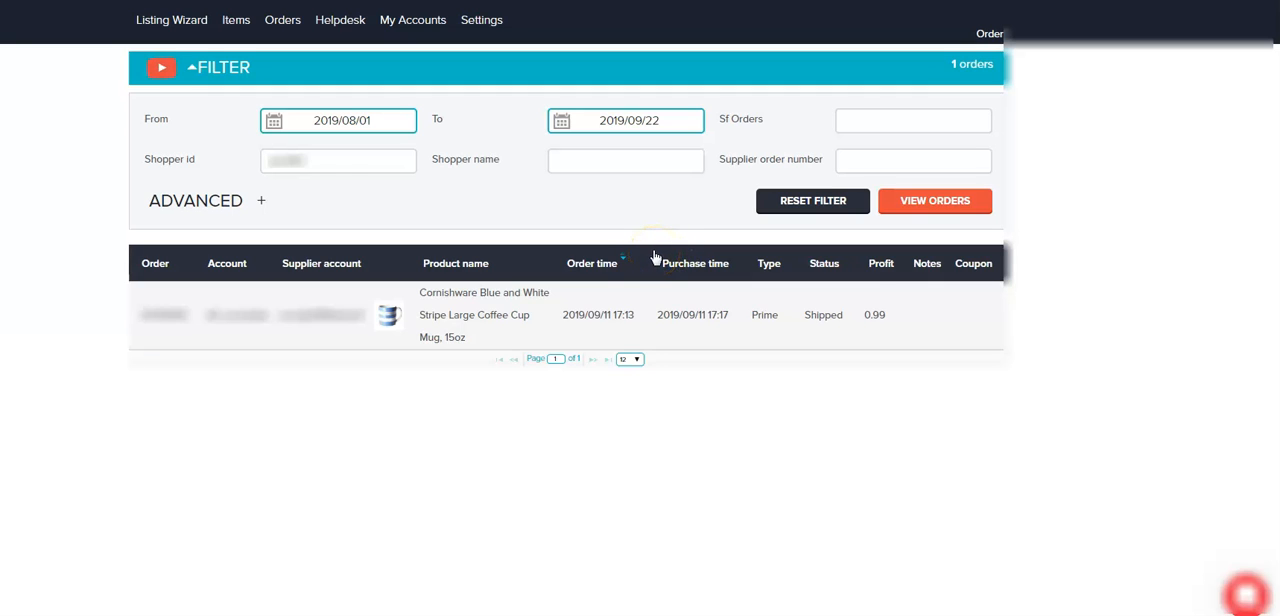
pyautogui.click(497, 312)
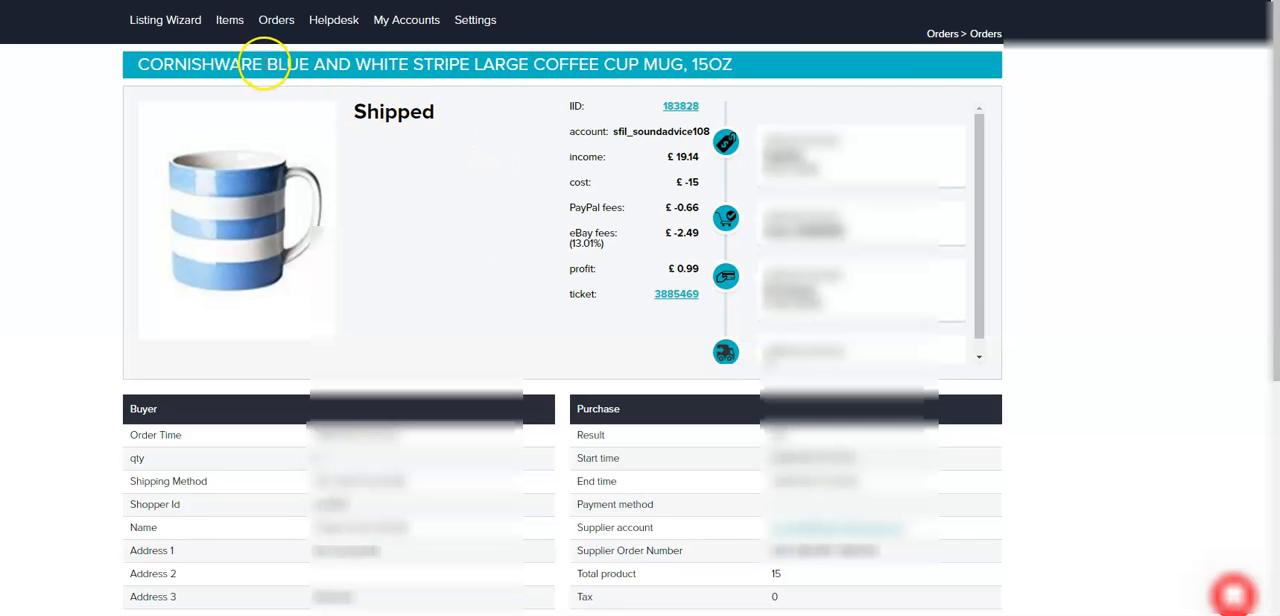
# Review the mug order's title, income, cost and profit figures.
pyautogui.tripleClick(268, 62)
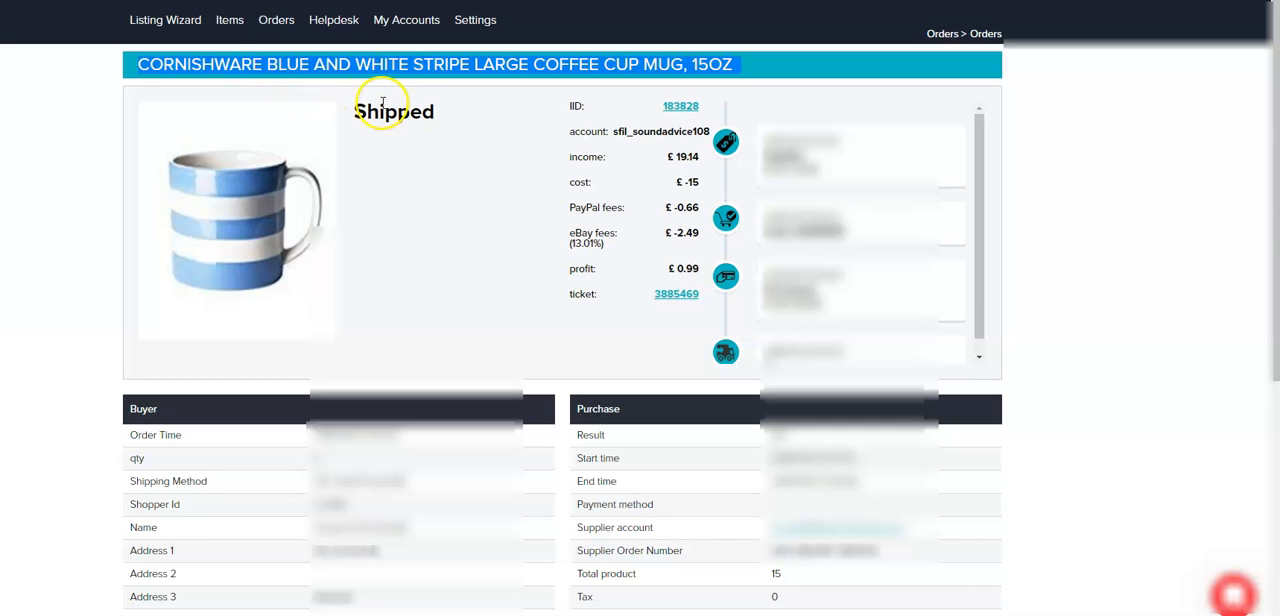
pyautogui.tripleClick(684, 157)
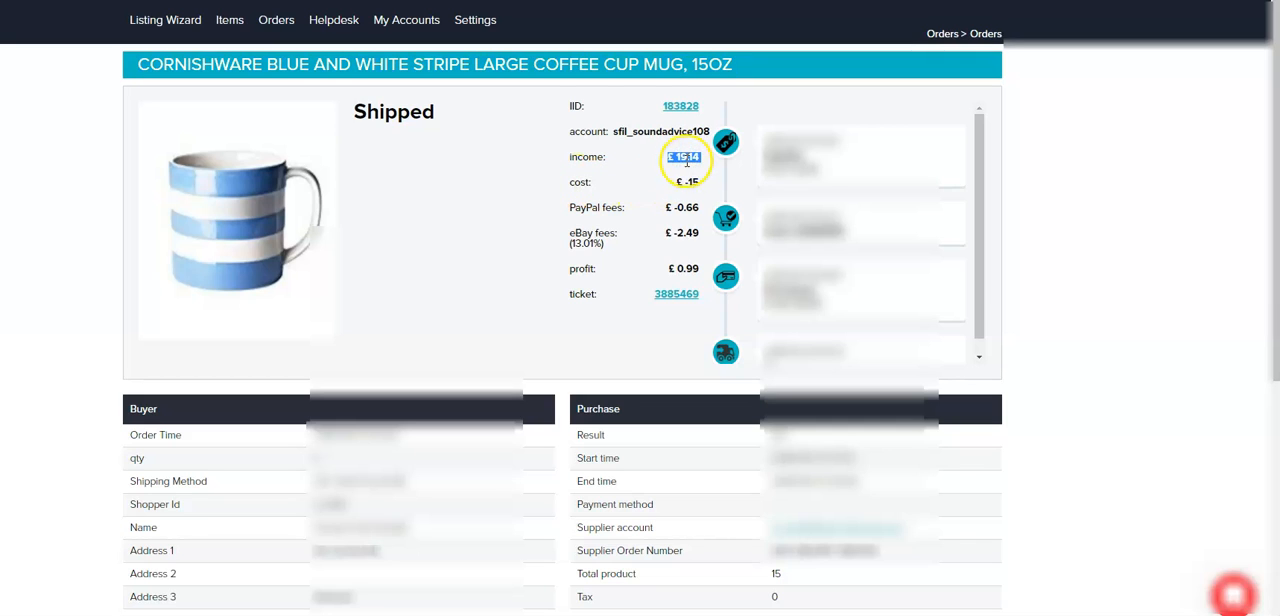
pyautogui.tripleClick(687, 159)
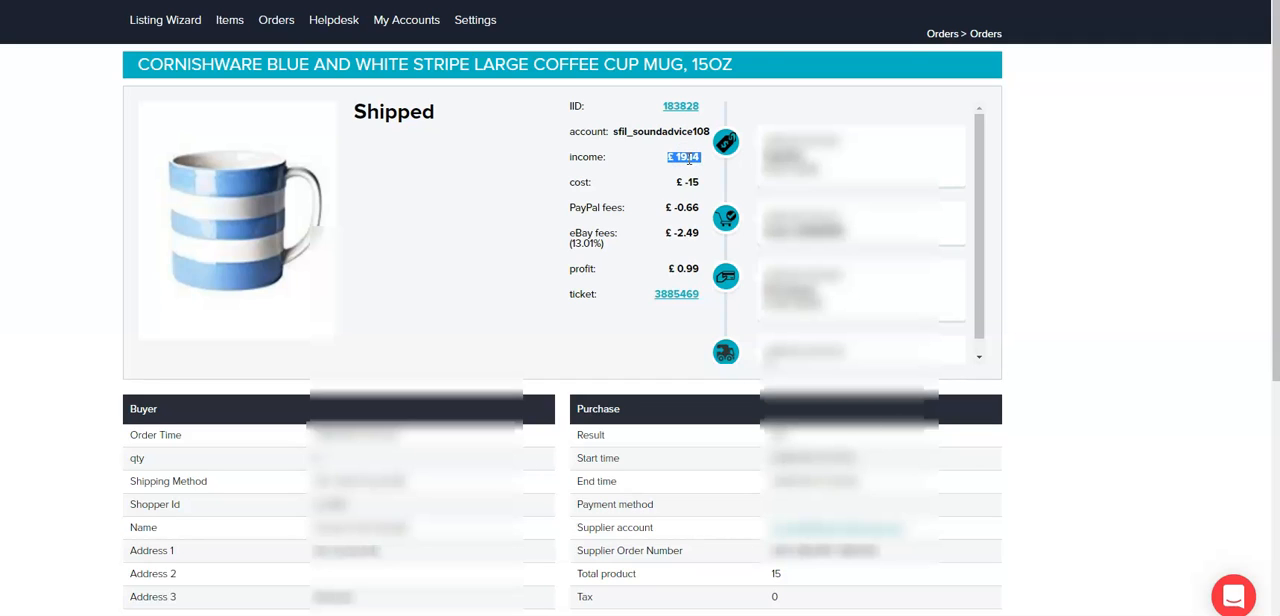
pyautogui.click(688, 161)
pyautogui.tripleClick(689, 182)
pyautogui.click(690, 154)
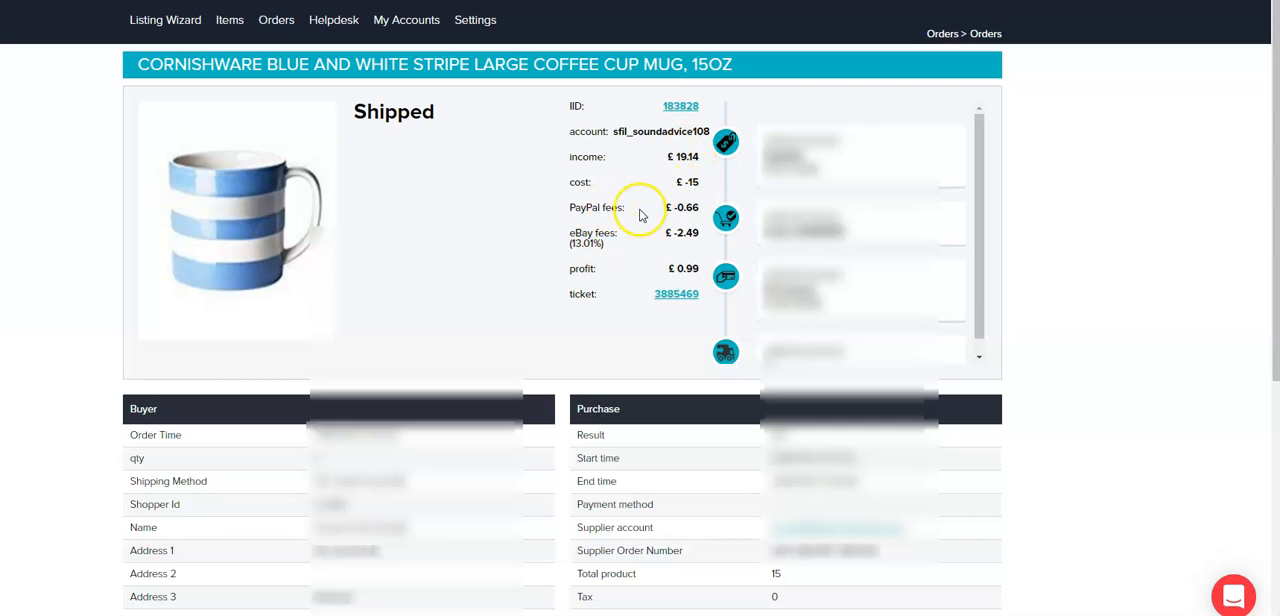
pyautogui.moveTo(686, 268); pyautogui.dragTo(699, 268)
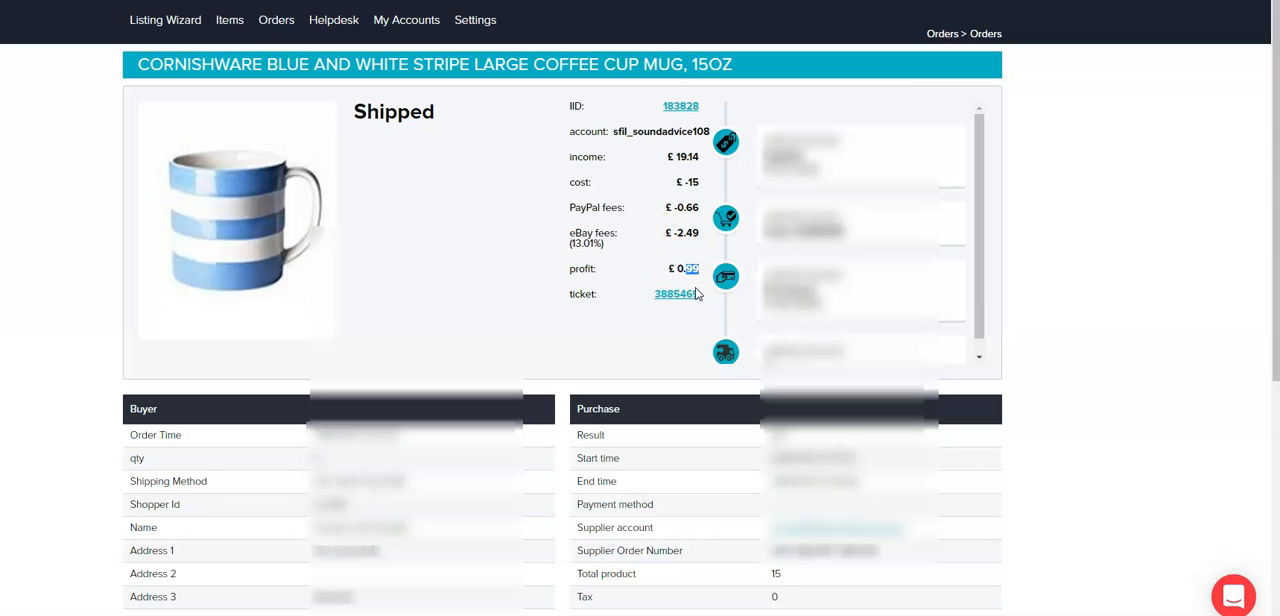
pyautogui.click(445, 232)
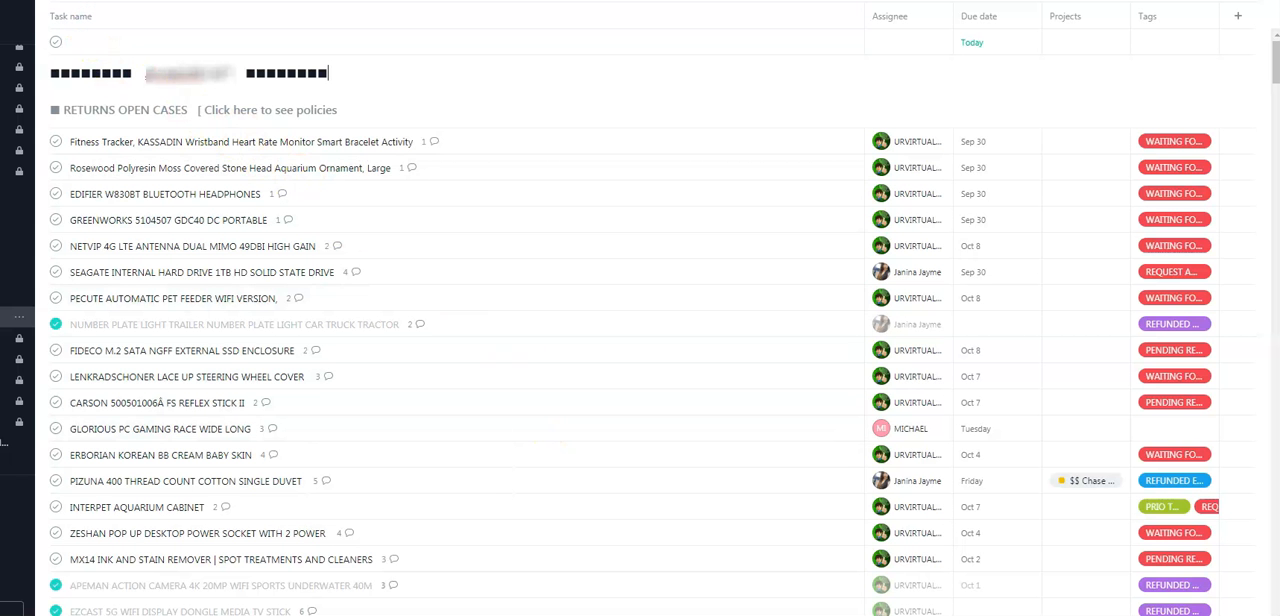
# Switch to the task list and add a blank task directly under the RETURNS OPEN CASES heading.
pyautogui.click(93, 134)
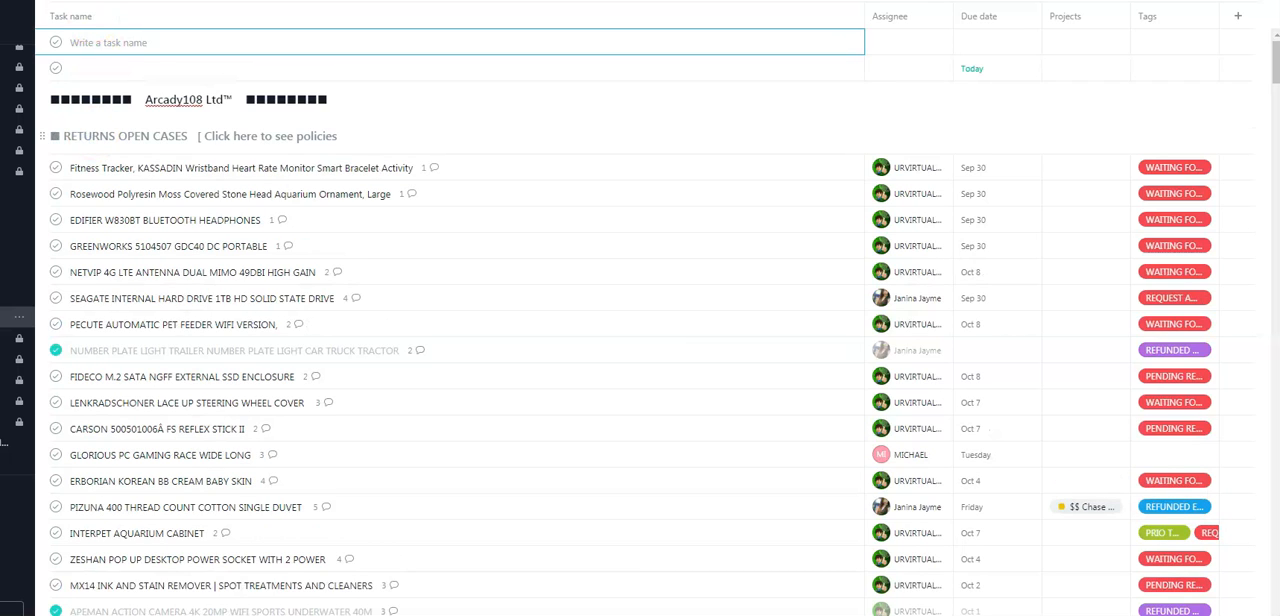
pyautogui.press('super+Left')
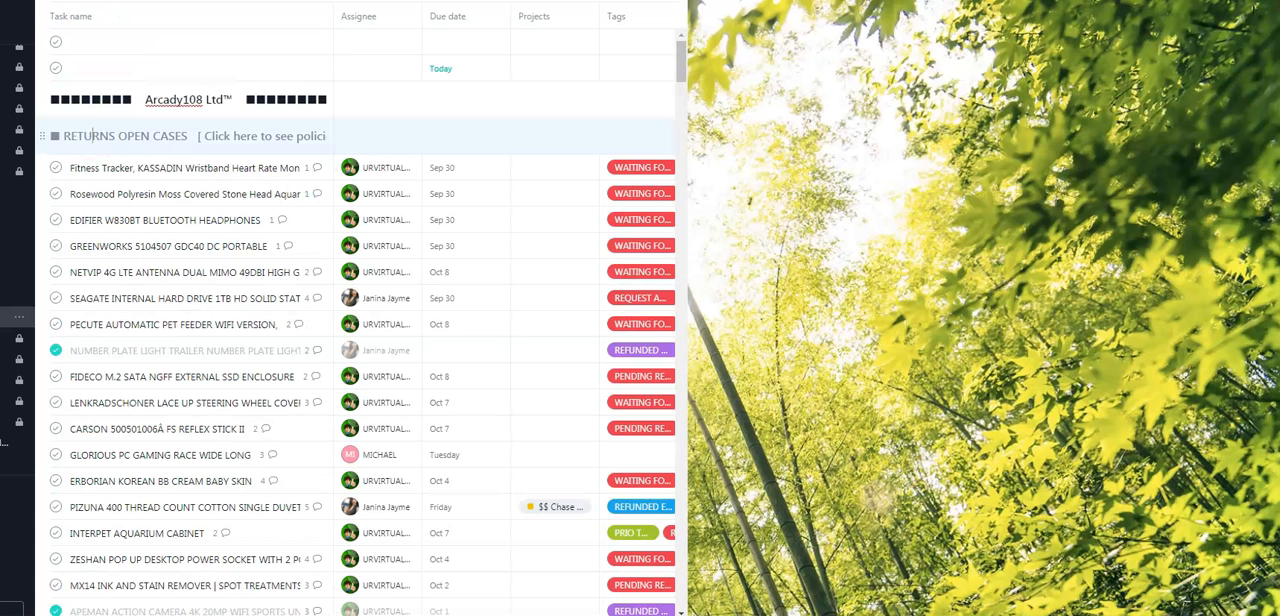
pyautogui.press('Return')
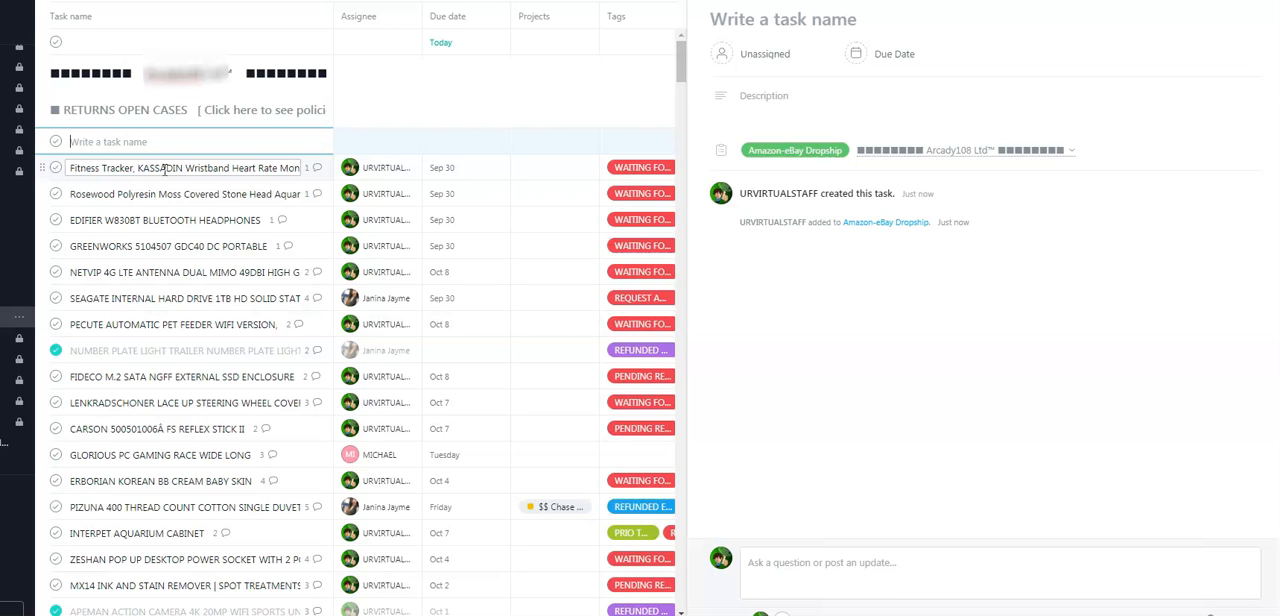
pyautogui.click(166, 166)
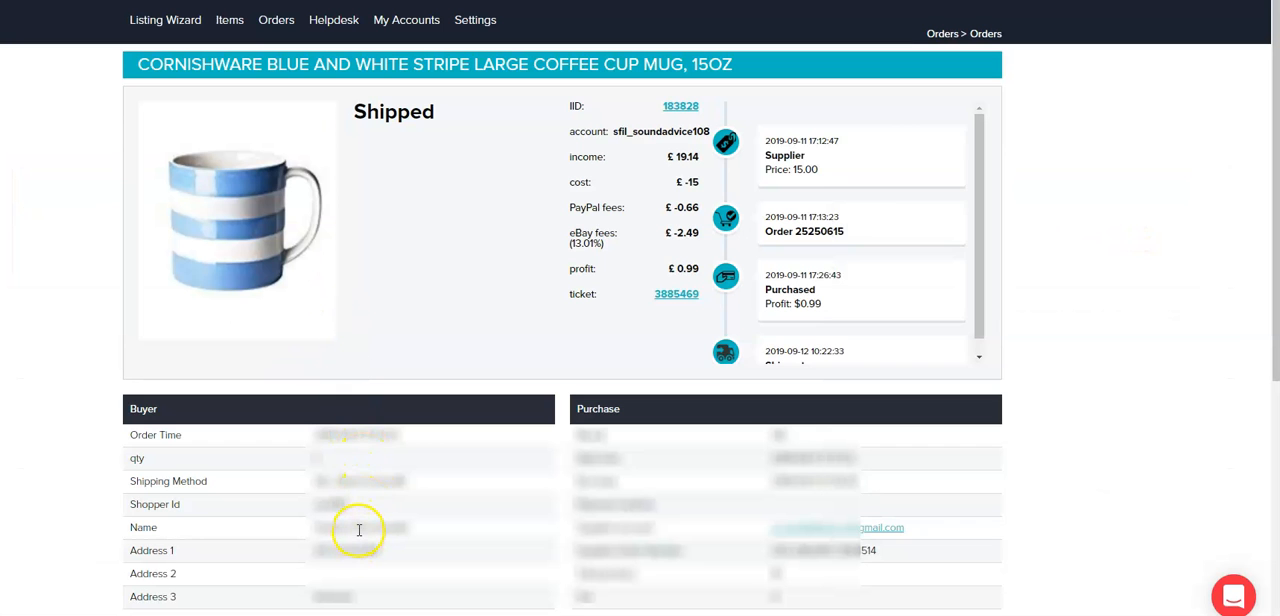
# Check the buyer's name and shopper ID on the mug order, and the reason and request date on its eBay return.
pyautogui.doubleClick(357, 528)
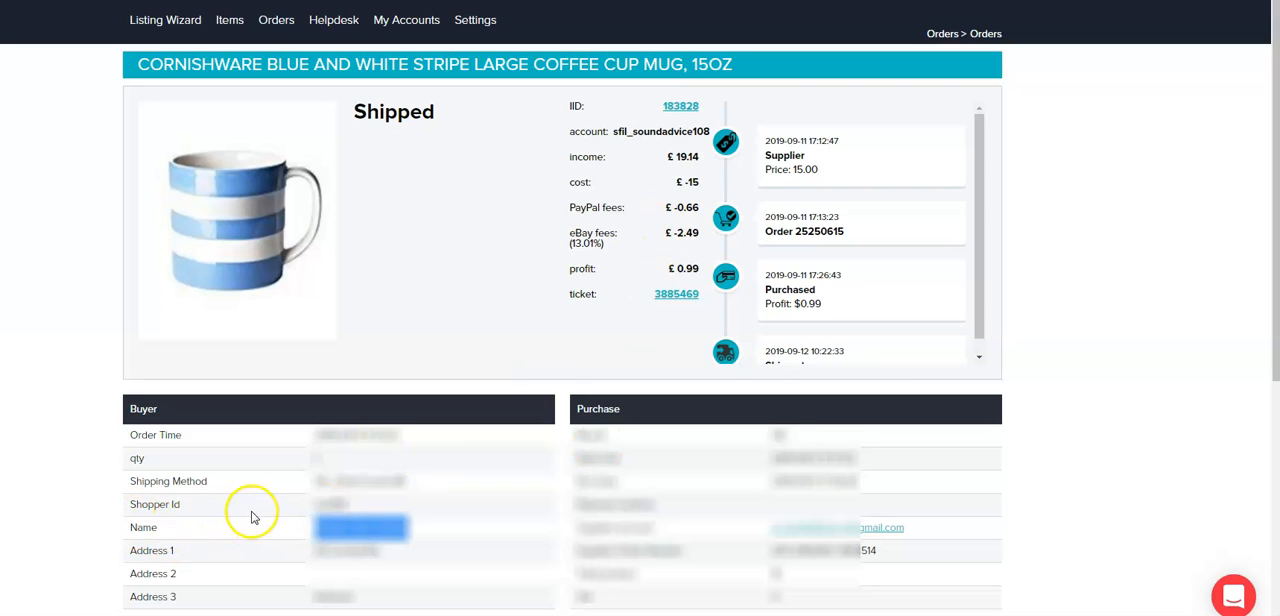
pyautogui.click(330, 500)
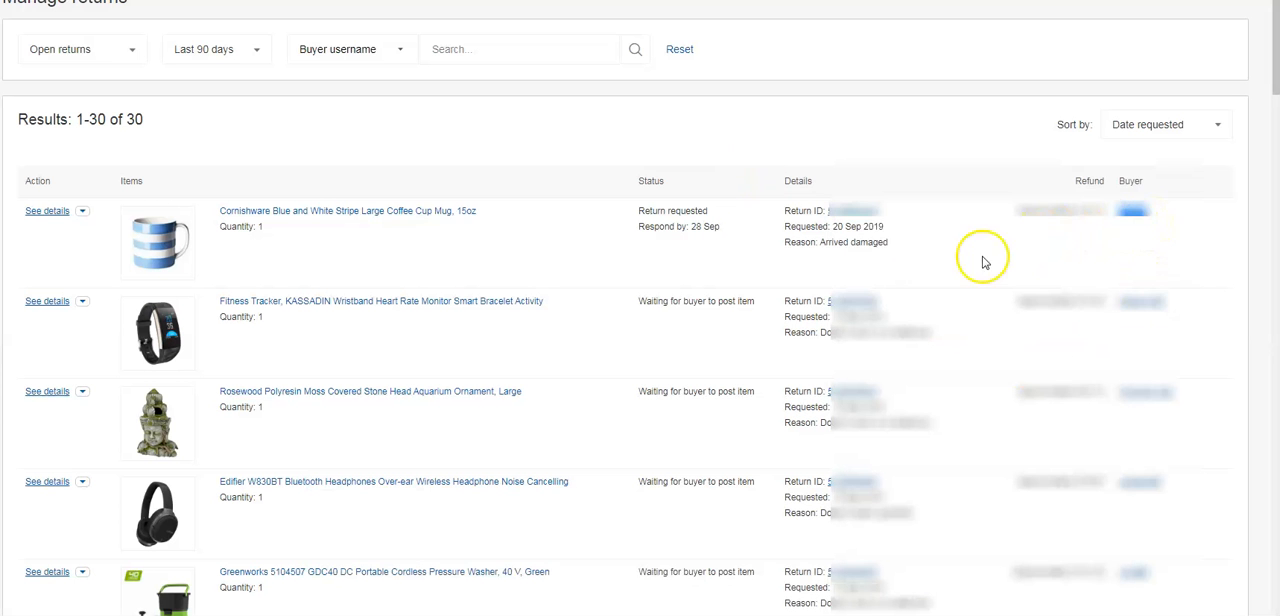
pyautogui.doubleClick(873, 243)
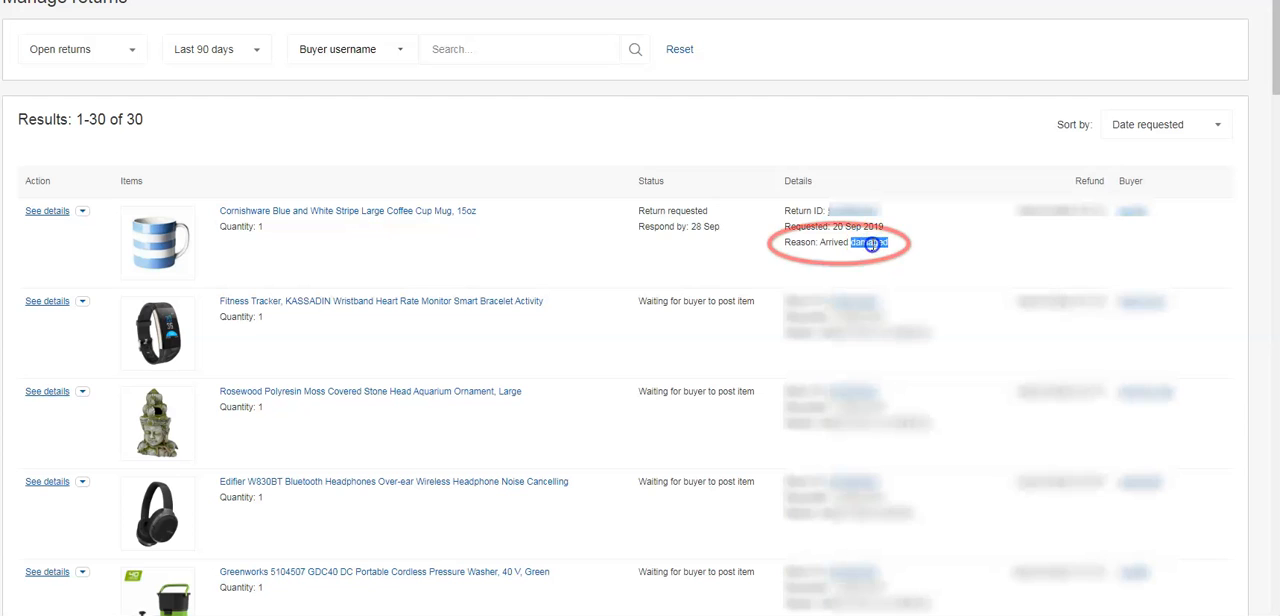
pyautogui.tripleClick(872, 244)
pyautogui.click(871, 243)
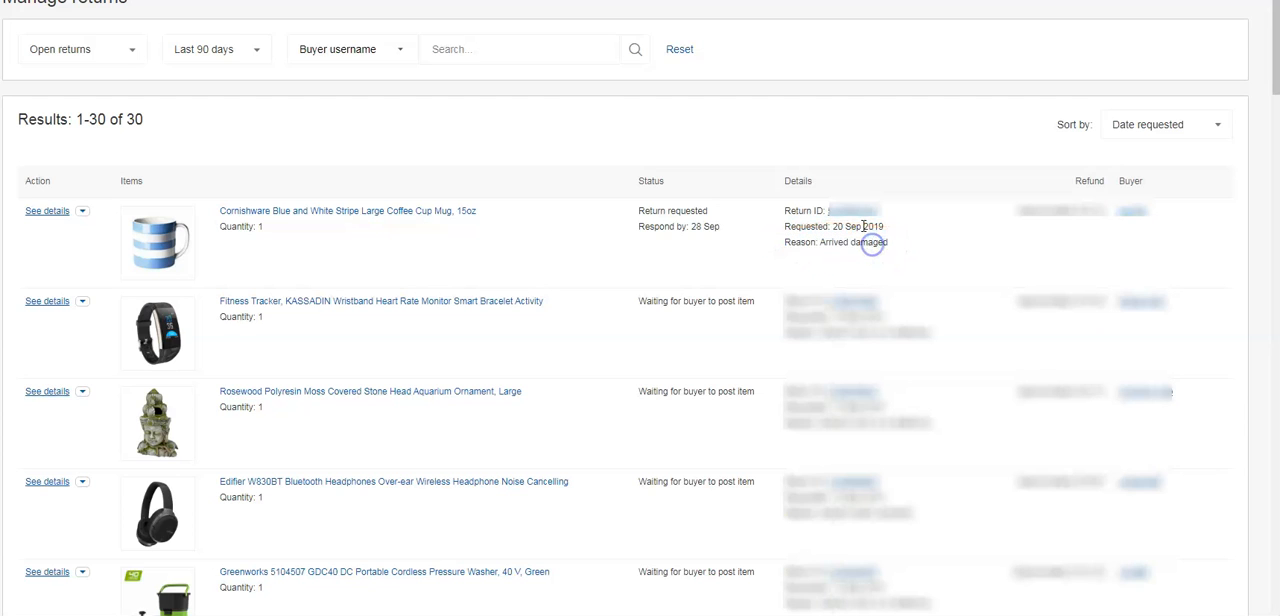
pyautogui.moveTo(835, 227); pyautogui.dragTo(861, 227)
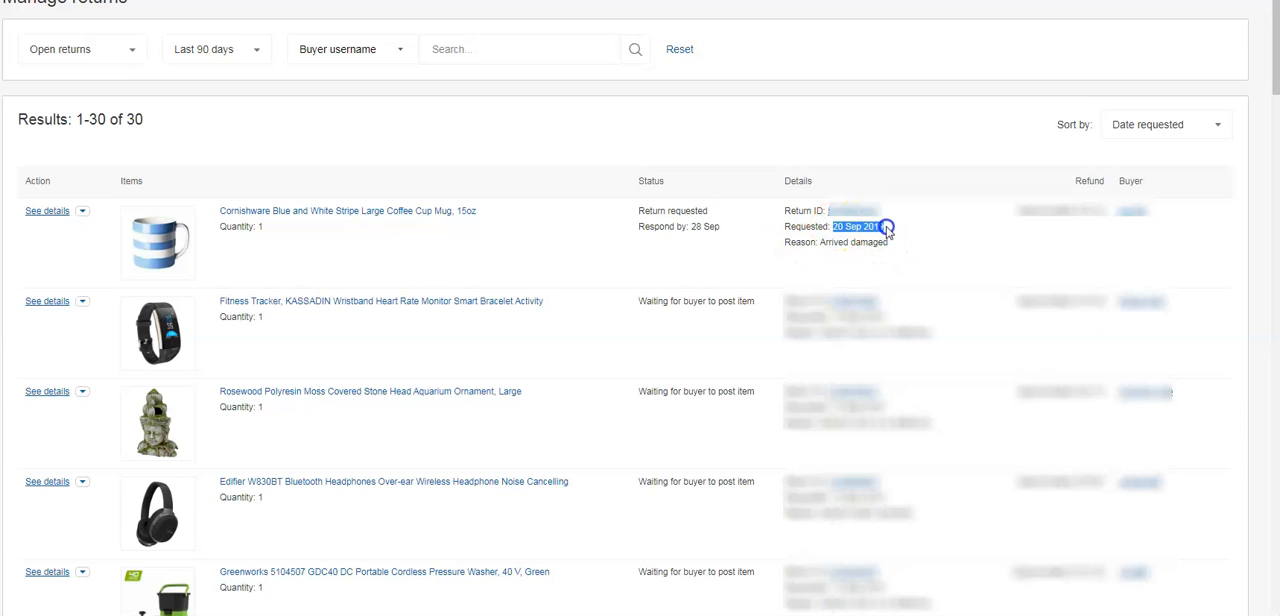
# Open the mug return's details in a new browser tab and review the buyer's comments, reply options and refund summary.
pyautogui.click(82, 211)
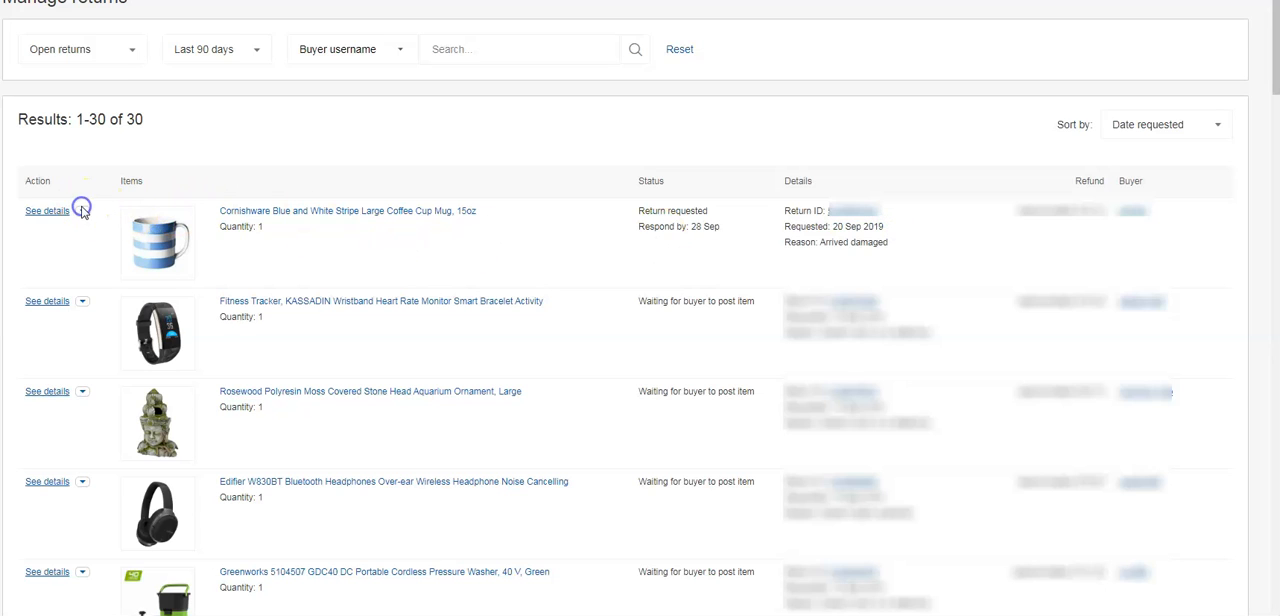
pyautogui.click(83, 212)
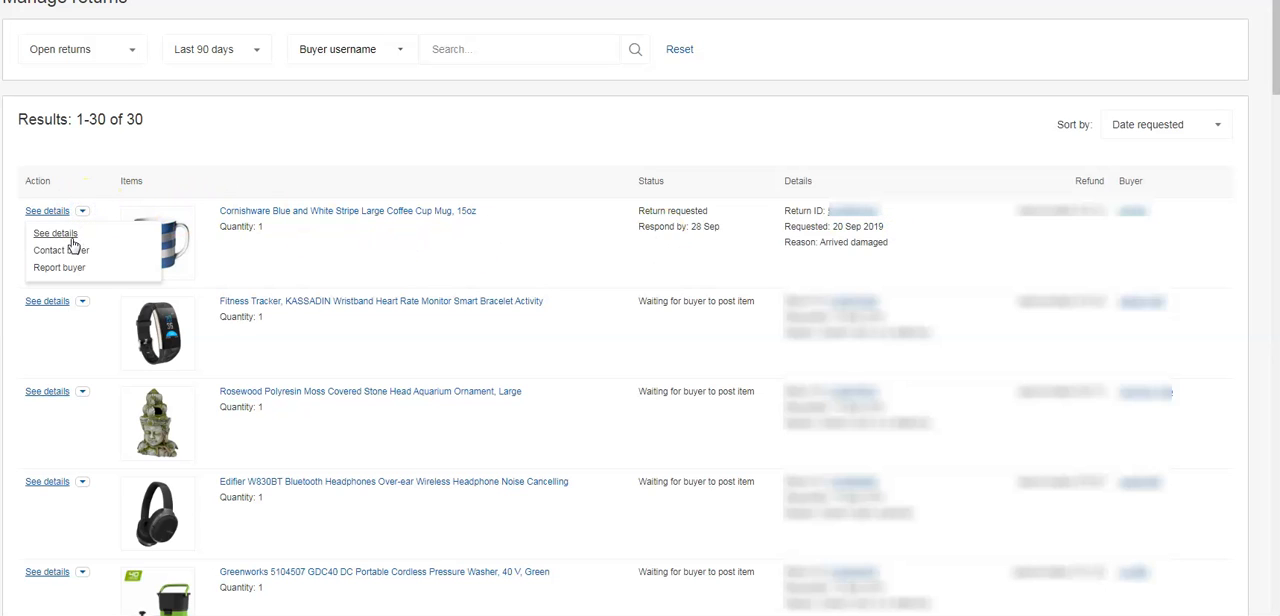
pyautogui.rightClick(62, 230)
pyautogui.click(91, 248)
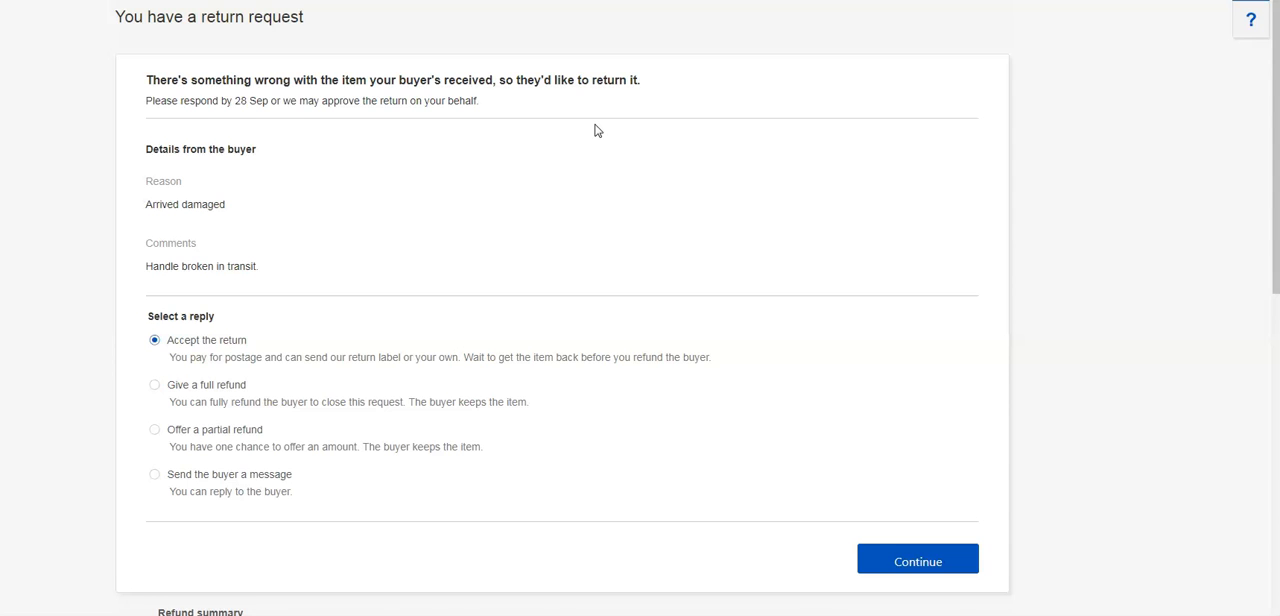
pyautogui.scroll(-1, 595, 130)
pyautogui.scroll(-2, 595, 130)
pyautogui.scroll(-2, 595, 130)
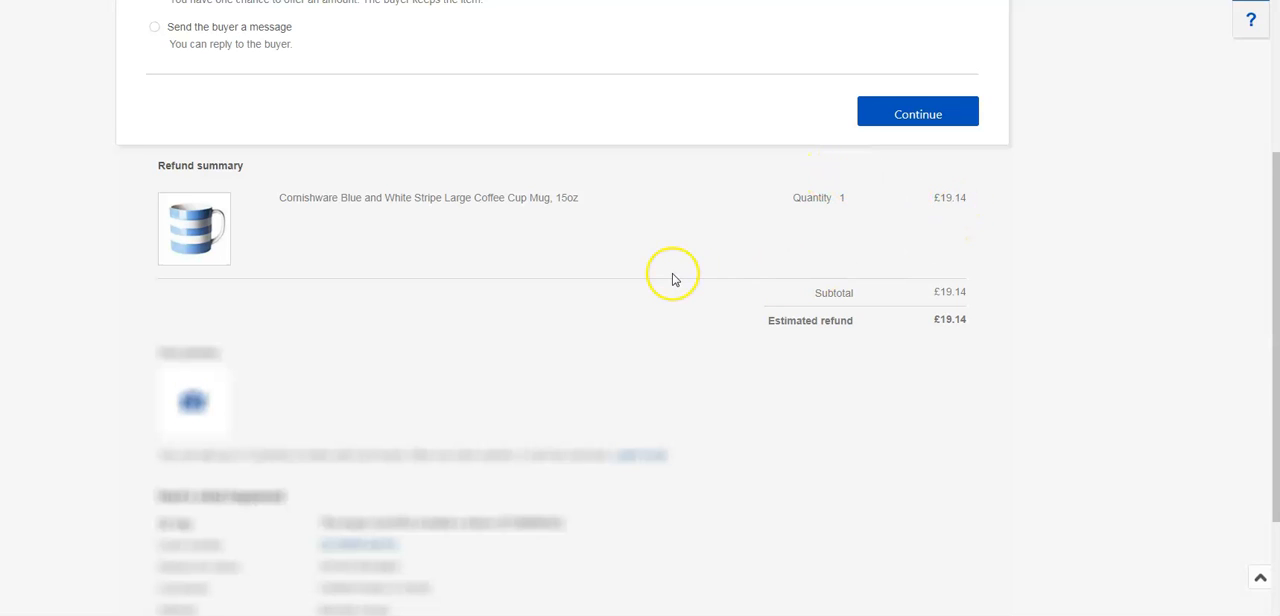
pyautogui.scroll(-2, 665, 265)
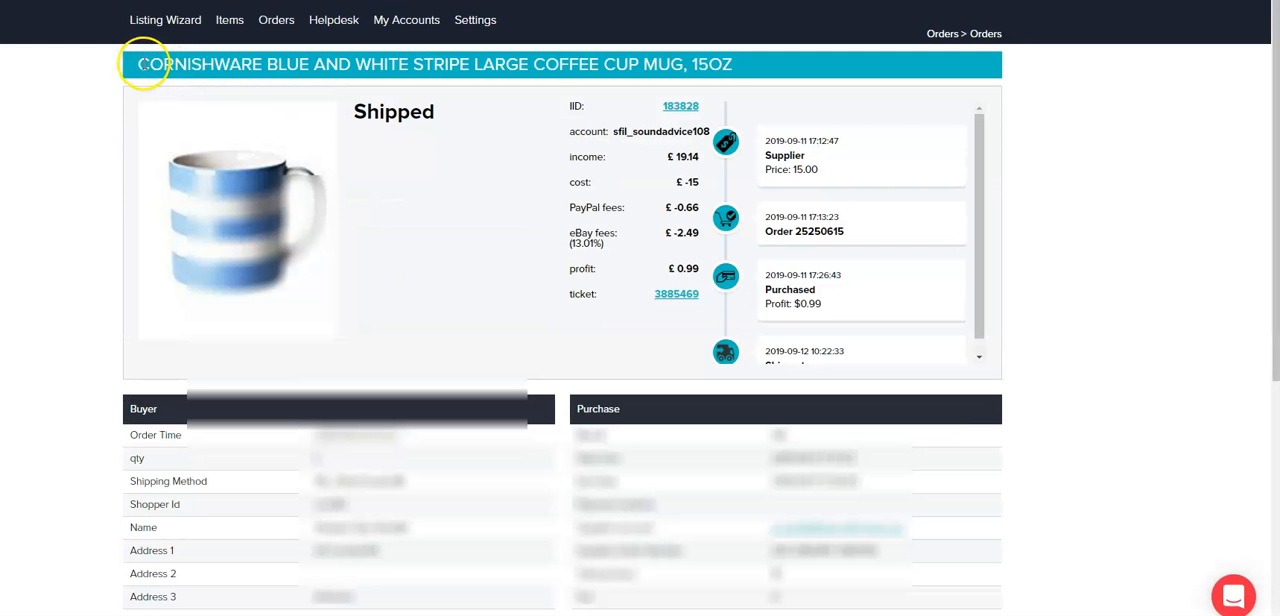
# Copy the mug order's title and paste it as the name of a new task under RETURNS OPEN CASES.
pyautogui.tripleClick(143, 64)
pyautogui.hotkey('ctrl', 'c')
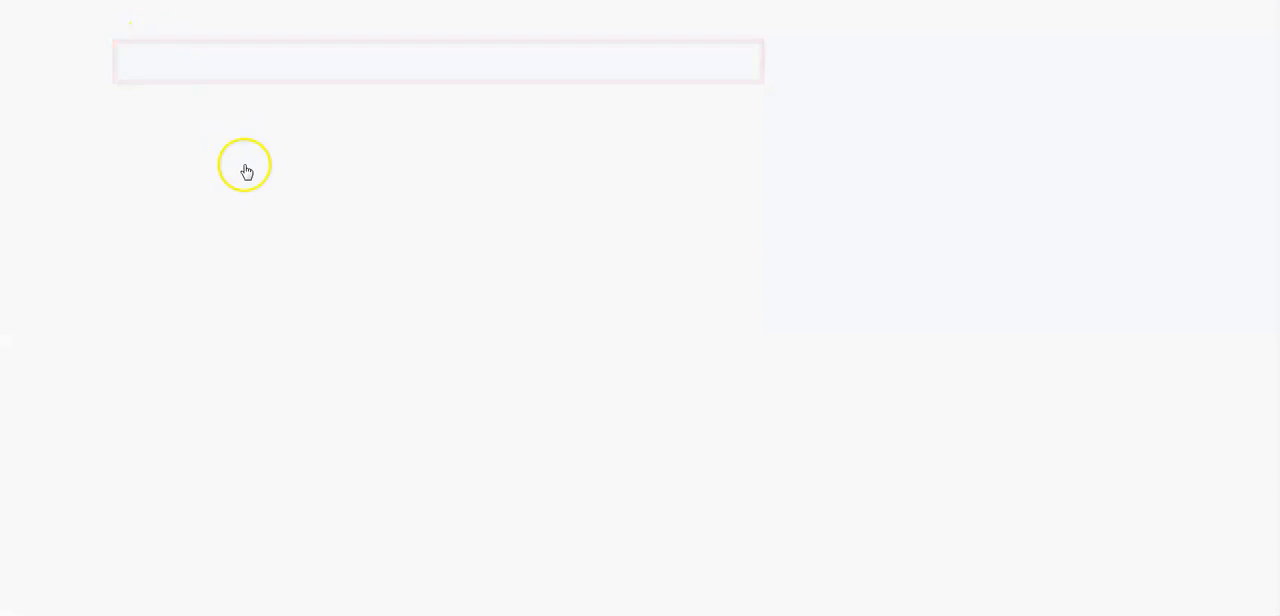
pyautogui.click(158, 141)
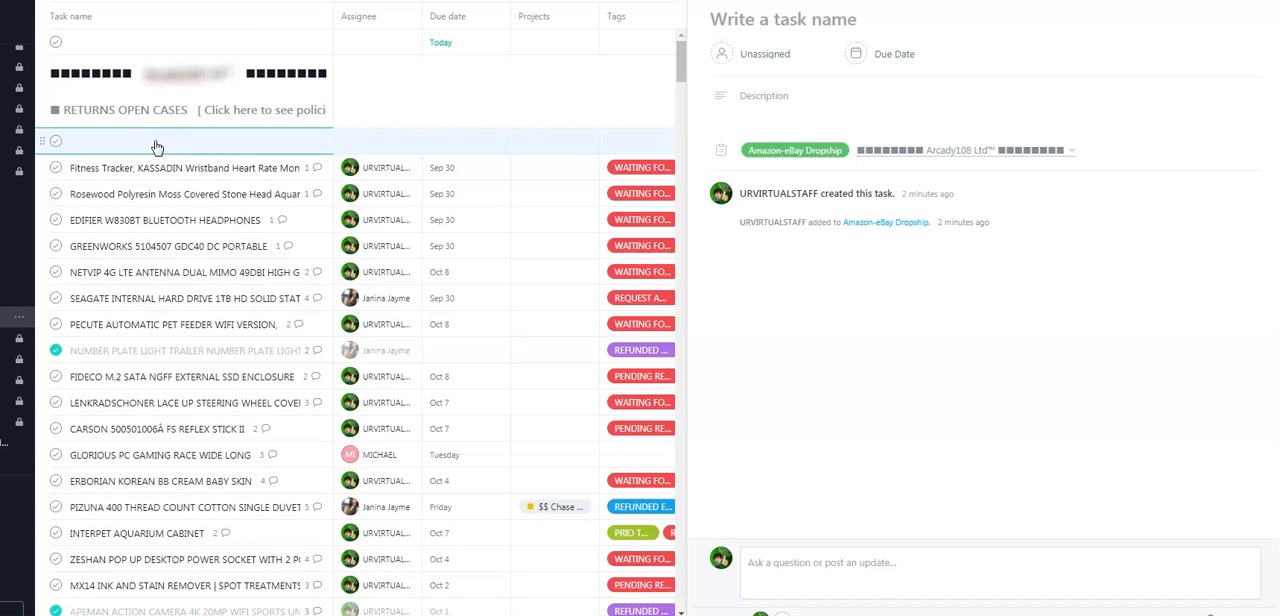
pyautogui.click(108, 110)
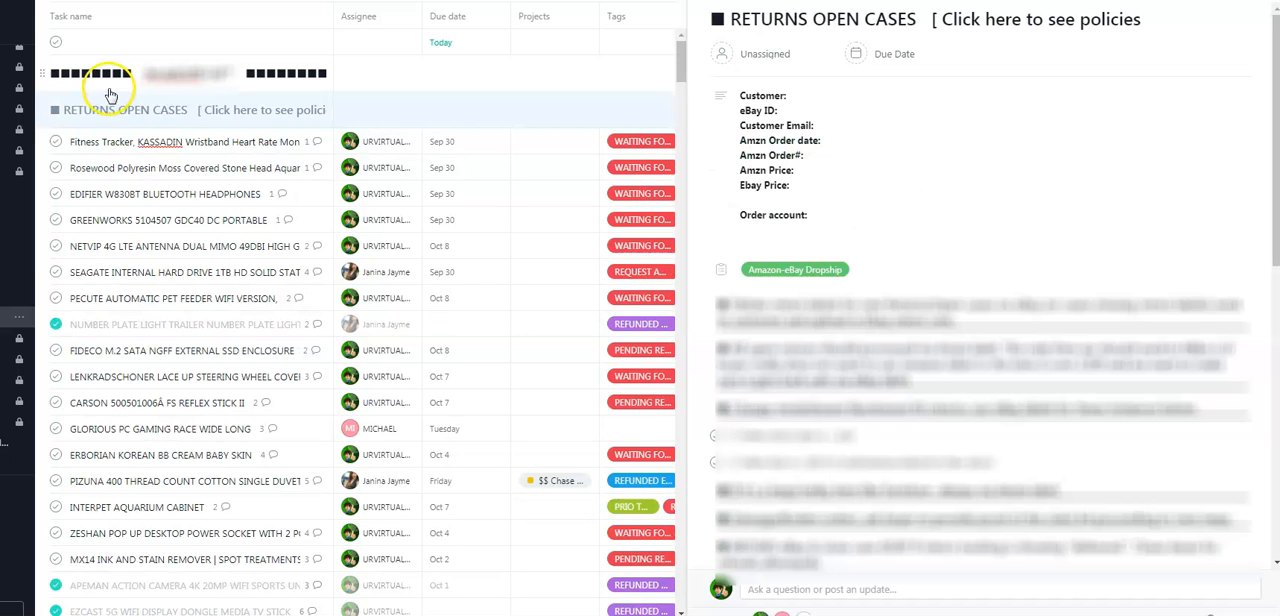
pyautogui.click(124, 138)
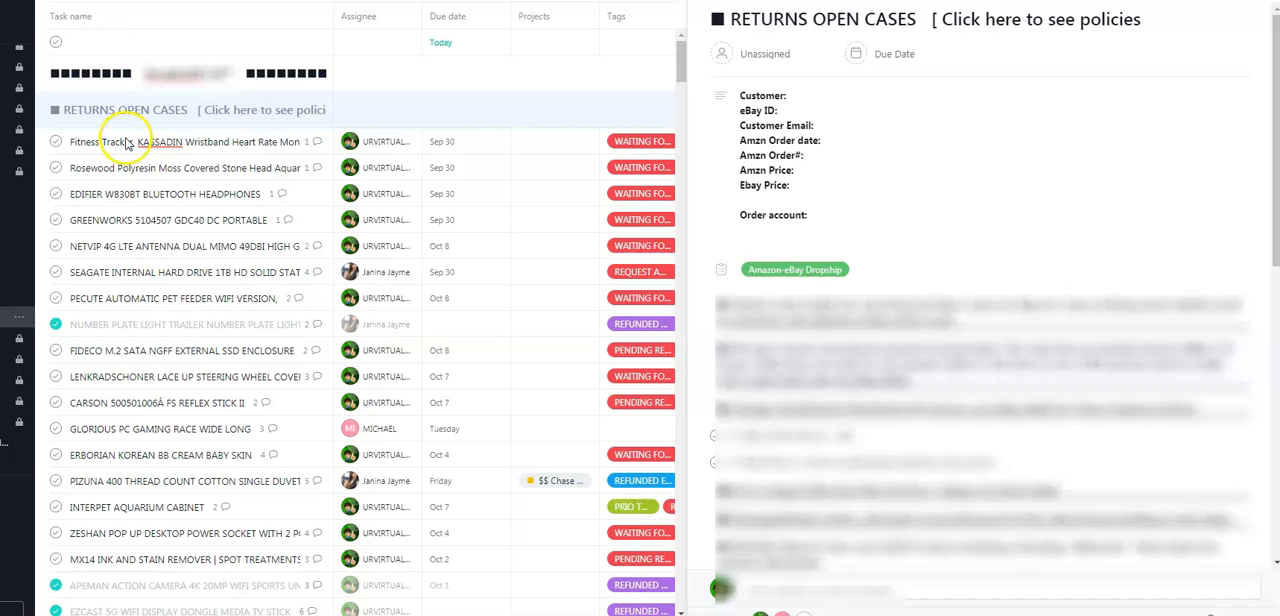
pyautogui.hotkey('ctrl', 'v')
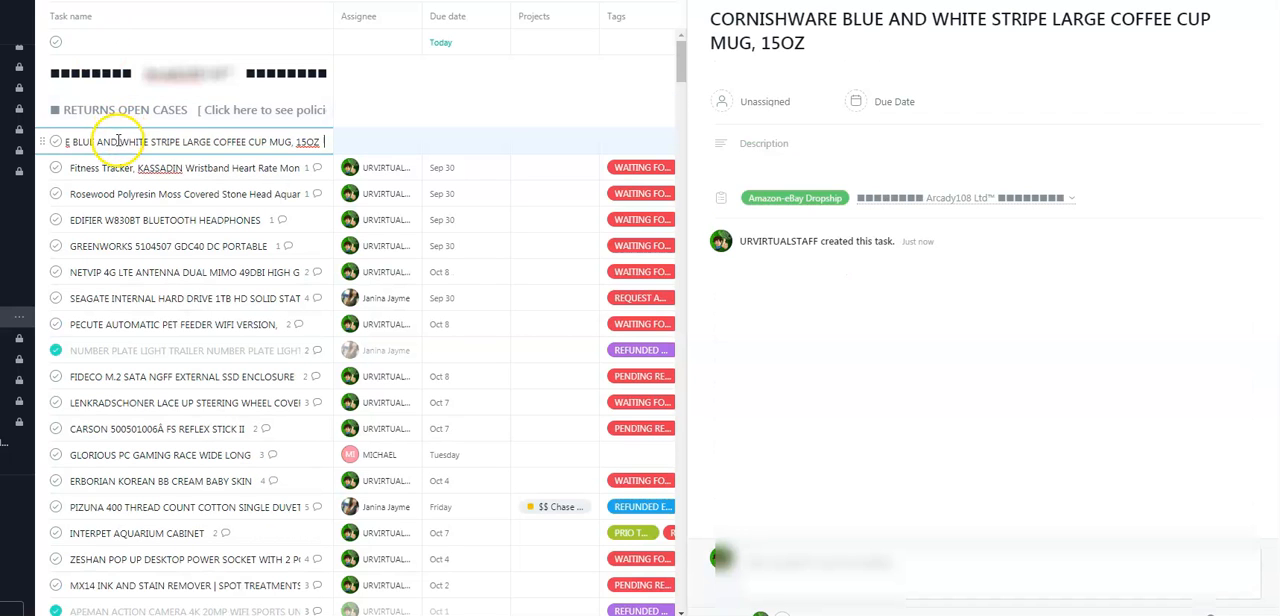
# Copy the case template from the RETURNS OPEN CASES task's description into the mug task's description and add blank lines below it.
pyautogui.click(790, 156)
pyautogui.hotkey('ctrl', 'a')
pyautogui.hotkey('ctrl', 'c')
pyautogui.click(335, 142)
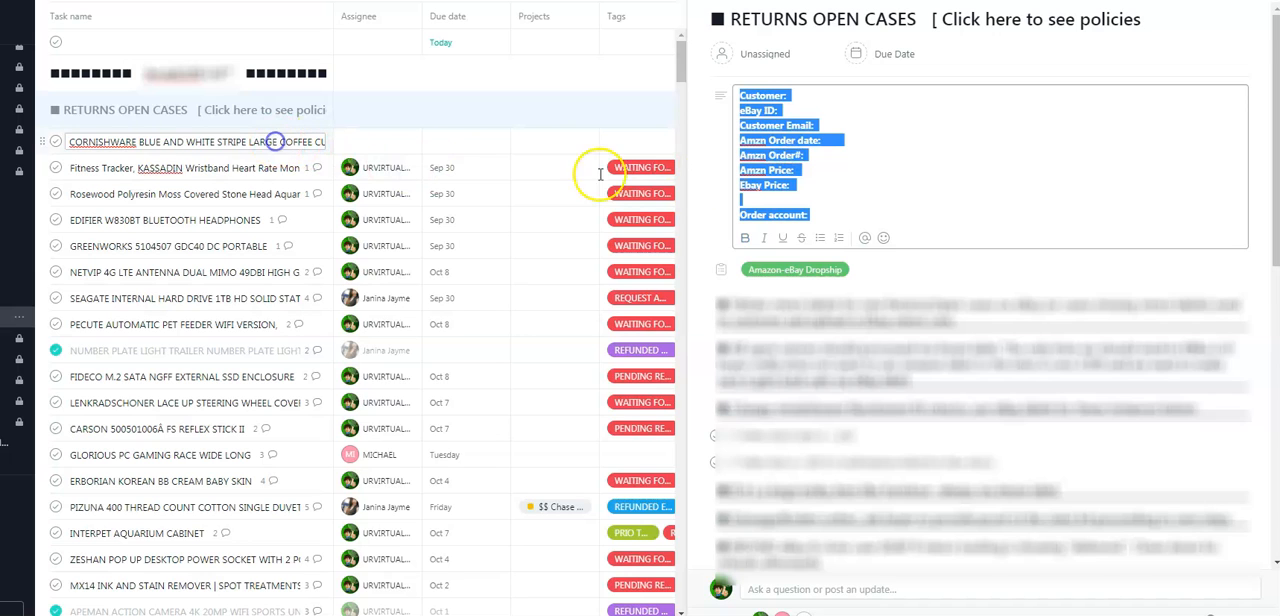
pyautogui.click(833, 153)
pyautogui.hotkey('ctrl', 'v')
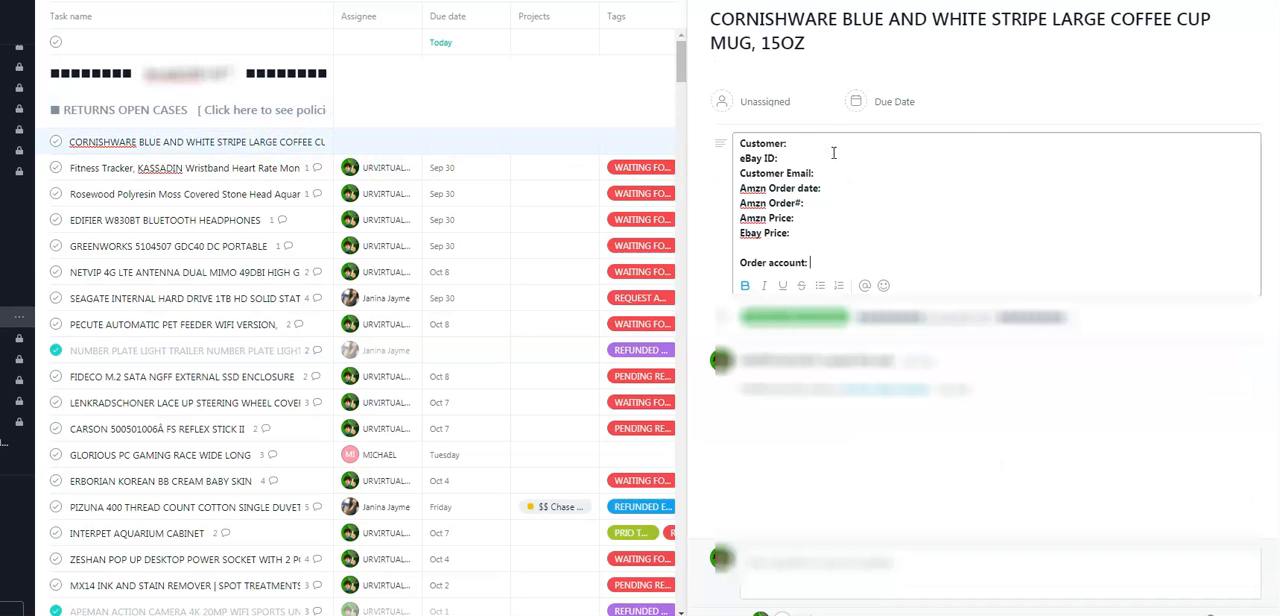
pyautogui.press('Return')
pyautogui.press('Return')
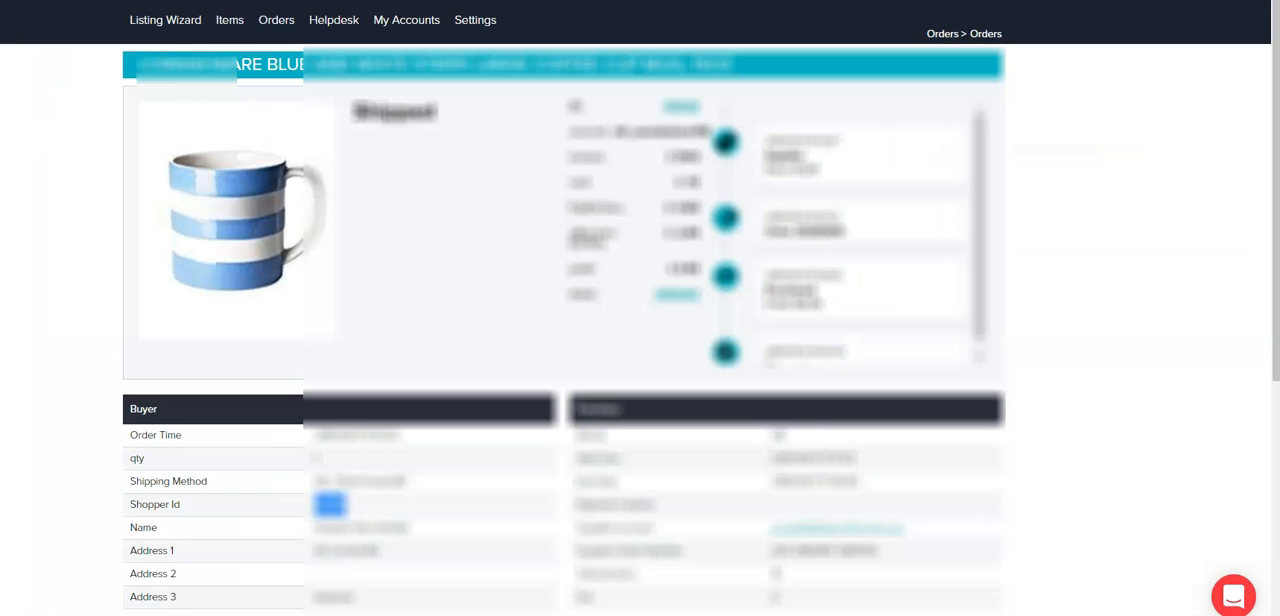
# Copy the buyer's name from the mug order into the Customer line of the task description.
pyautogui.scroll(-3, 367, 285)
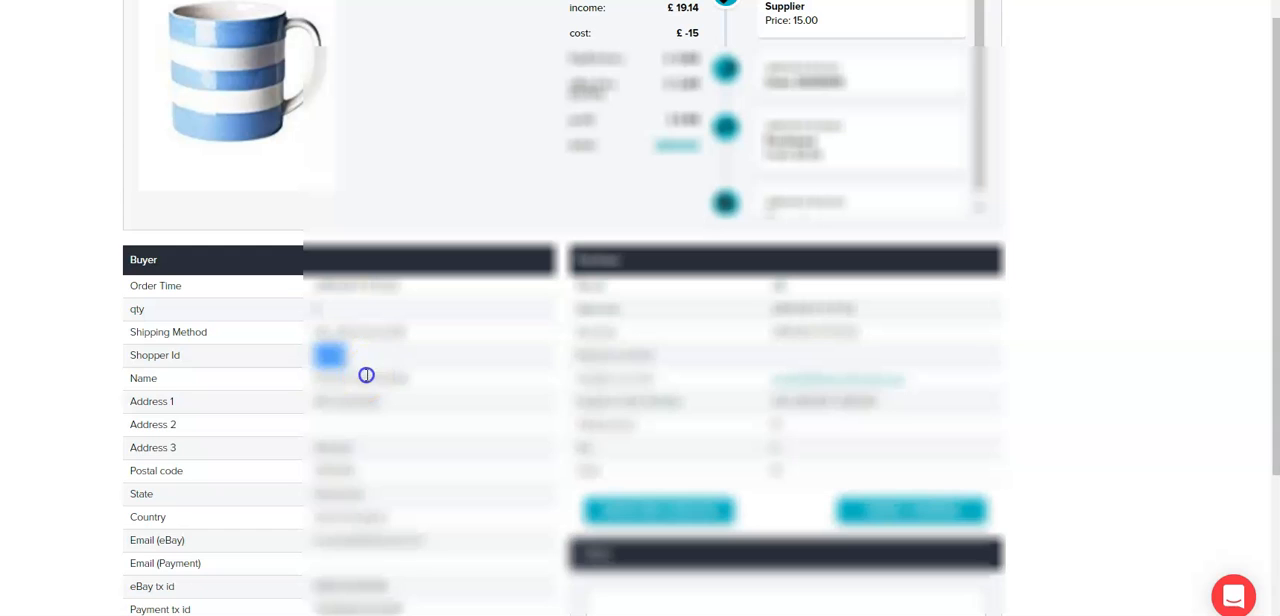
pyautogui.doubleClick(366, 375)
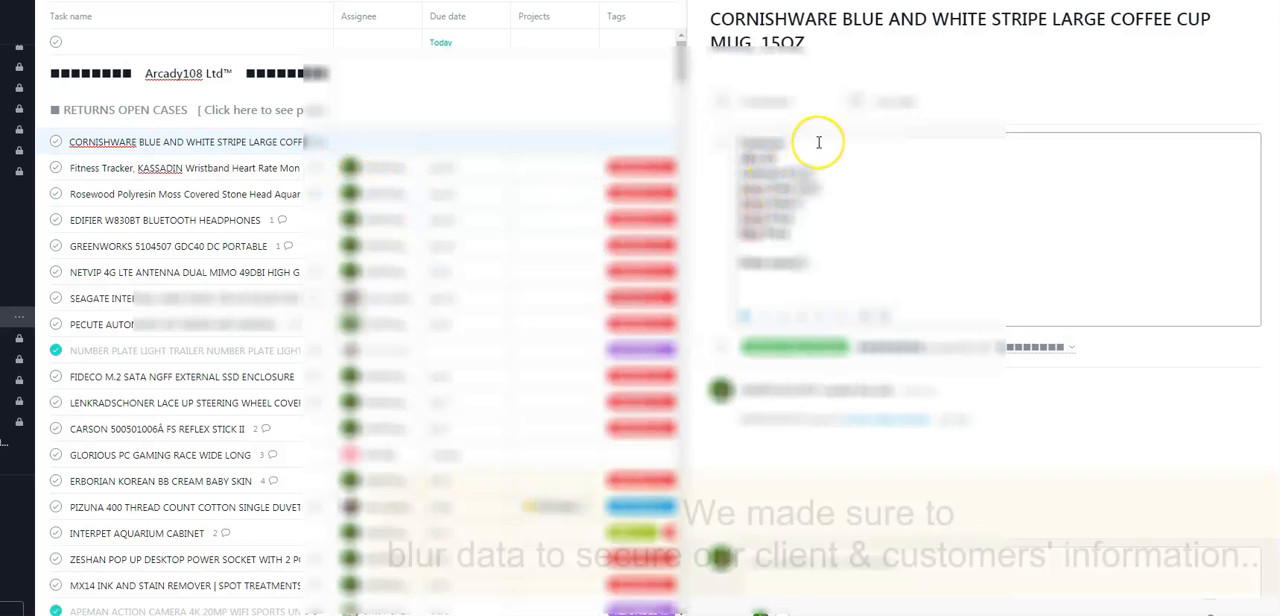
pyautogui.press('BackSpace')
pyautogui.press('BackSpace')
pyautogui.click(804, 161)
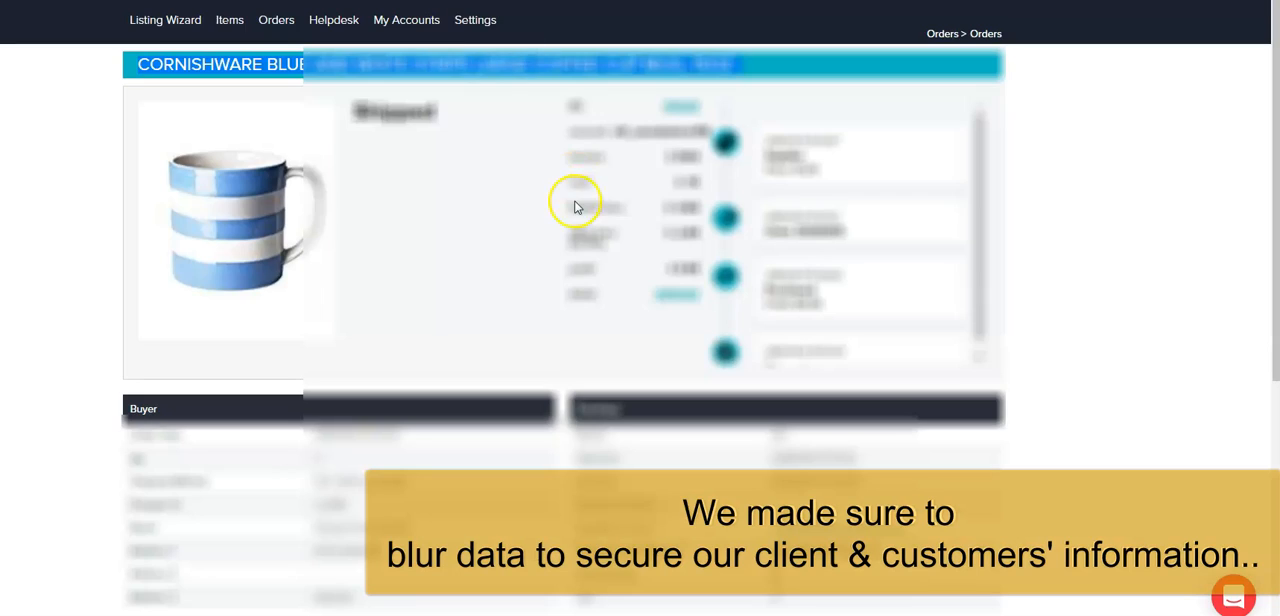
# Copy the Shopper Id from the mug order into the eBay ID line, removing the extra line breaks.
pyautogui.scroll(-1, 376, 481)
pyautogui.click(334, 429)
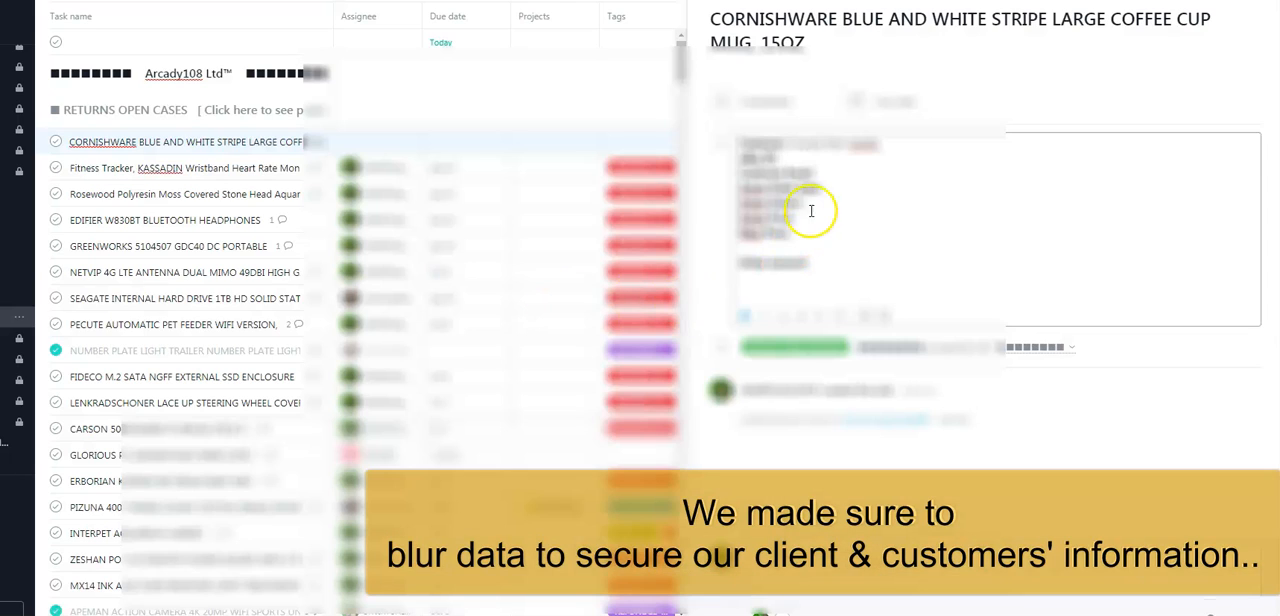
pyautogui.click(820, 178)
pyautogui.hotkey('ctrl', 'v')
pyautogui.press('BackSpace')
pyautogui.press('BackSpace')
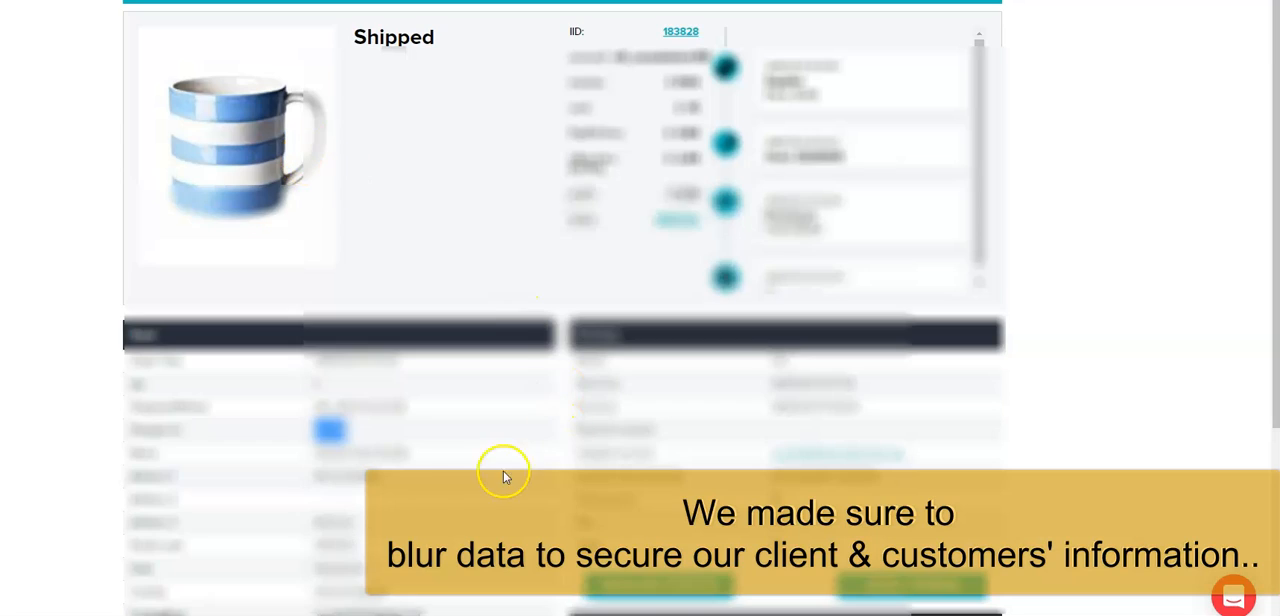
# Copy the buyer's eBay email from the mug order into the Customer Email line and remove the extra line breaks.
pyautogui.scroll(-3, 505, 477)
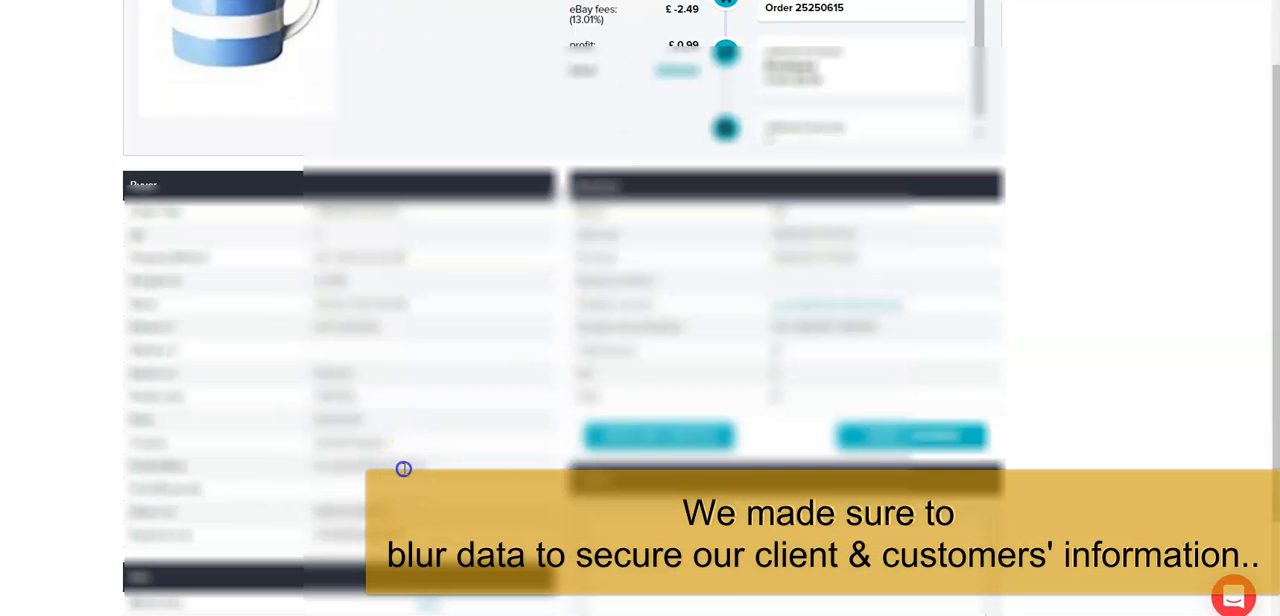
pyautogui.doubleClick(403, 468)
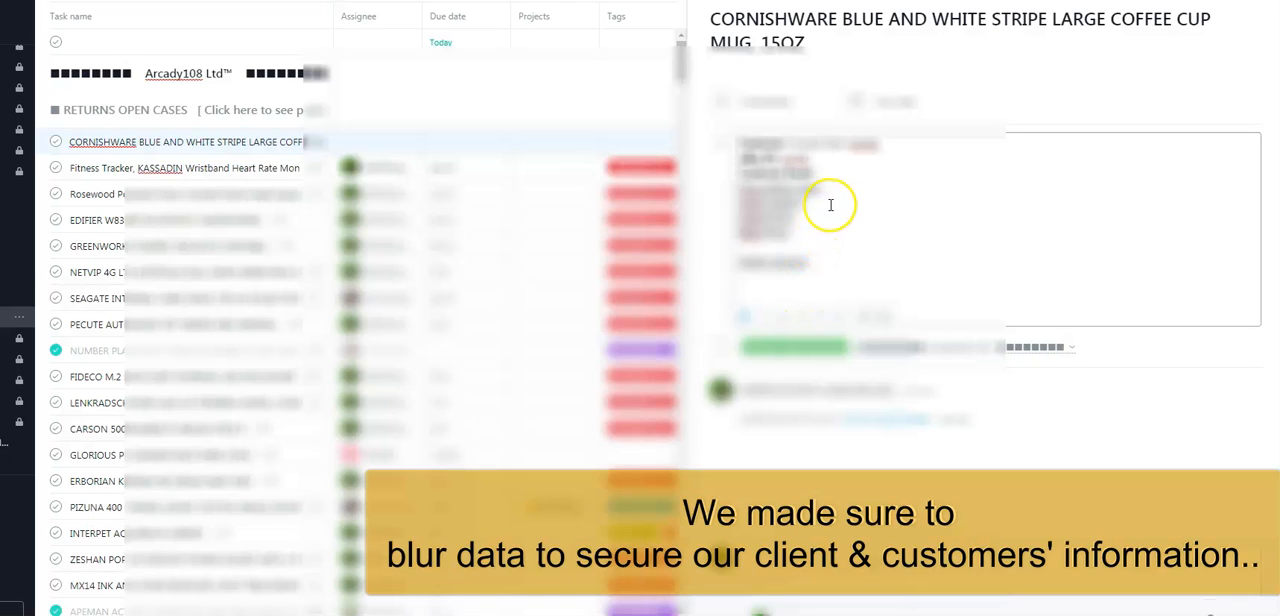
pyautogui.click(830, 205)
pyautogui.press('BackSpace')
pyautogui.press('BackSpace')
pyautogui.click(832, 200)
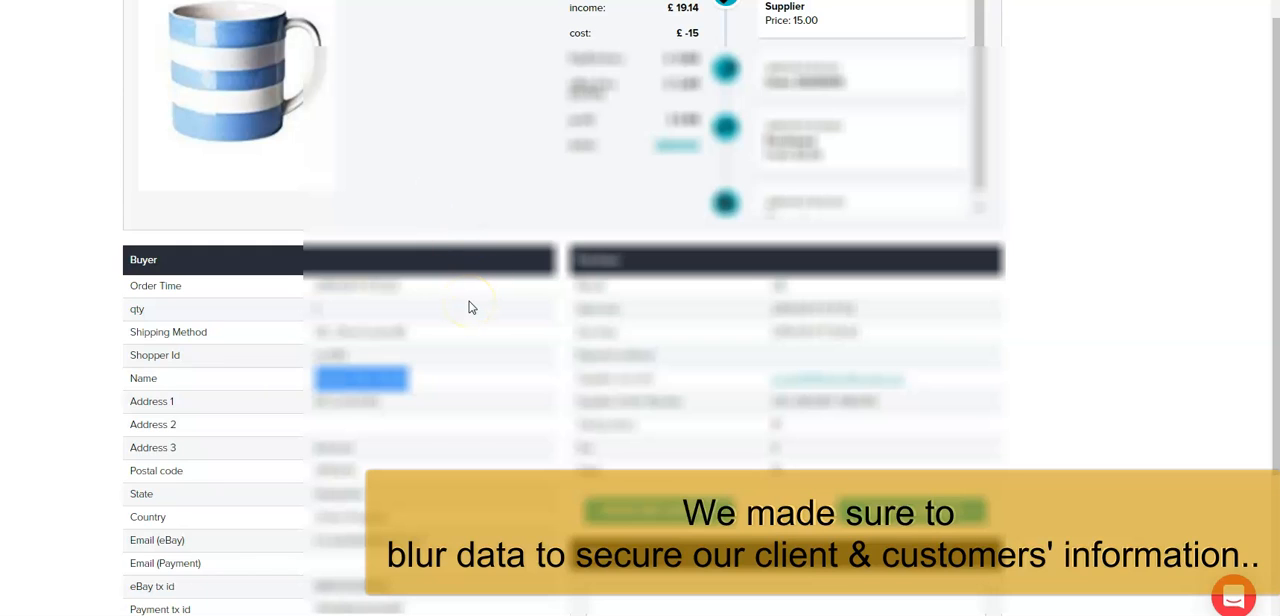
# Copy the purchase date from the mug order into the Amzn Order date line and remove the blank lines it adds.
pyautogui.doubleClick(820, 334)
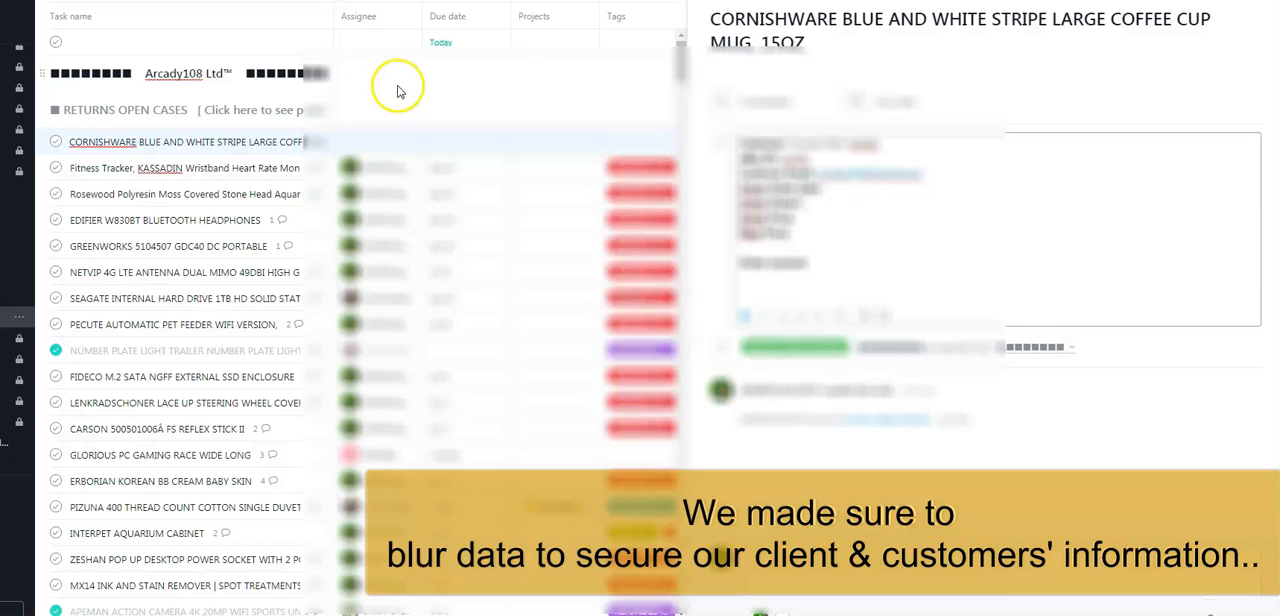
pyautogui.hotkey('ctrl', 'v')
pyautogui.press('BackSpace')
pyautogui.press('BackSpace')
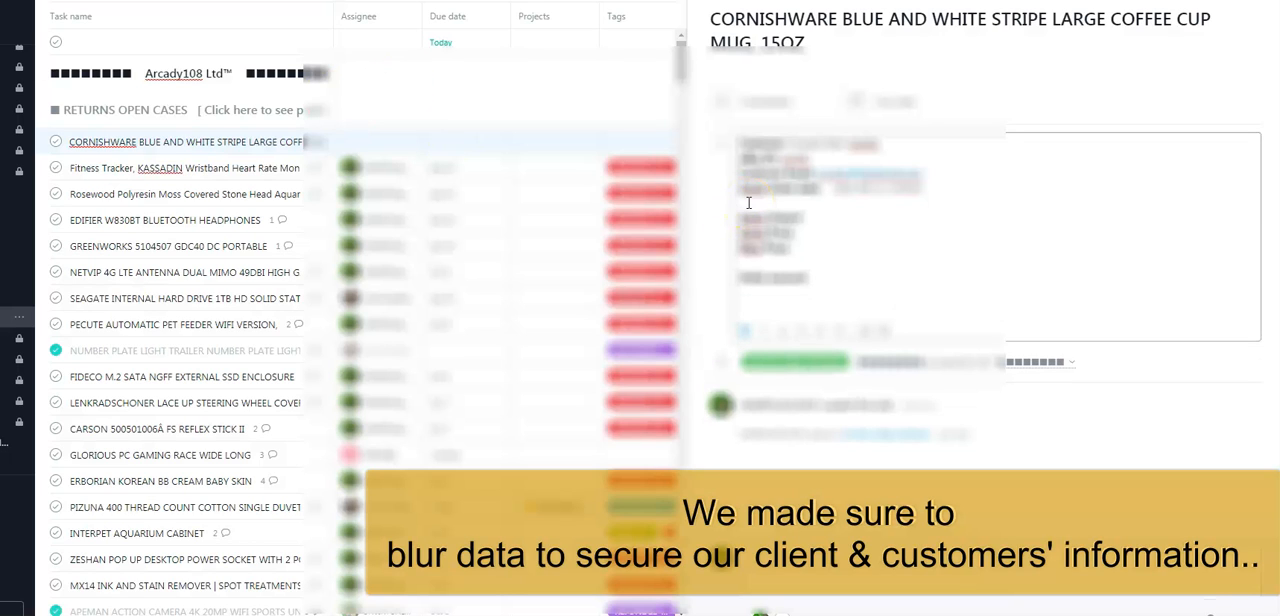
pyautogui.click(819, 224)
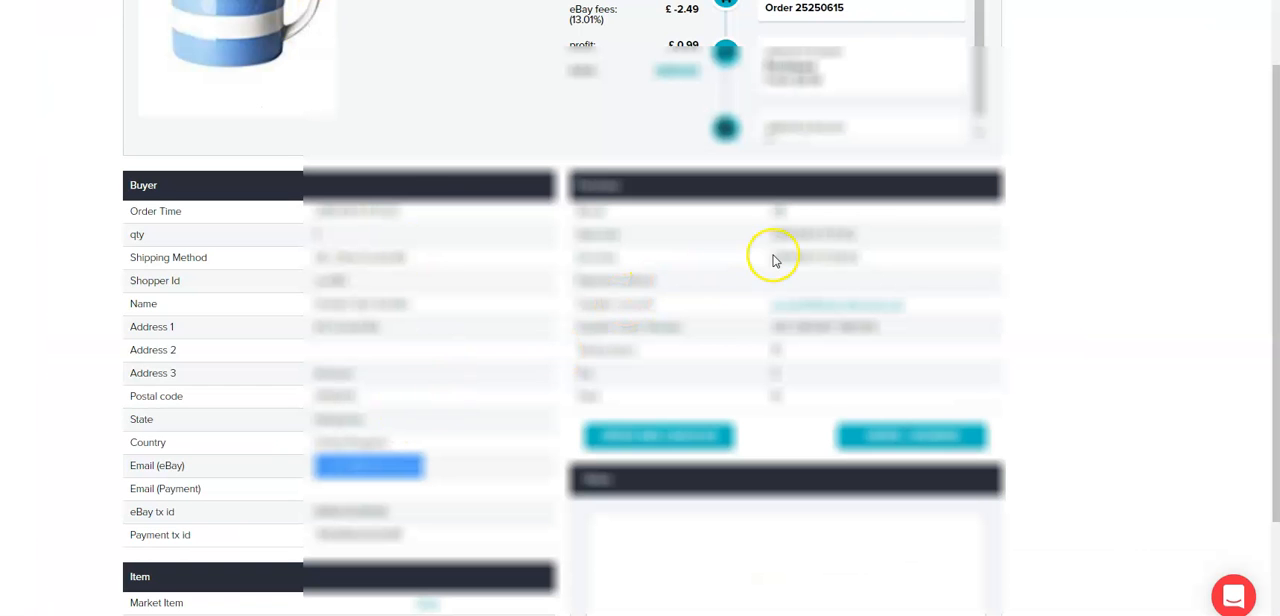
pyautogui.doubleClick(772, 258)
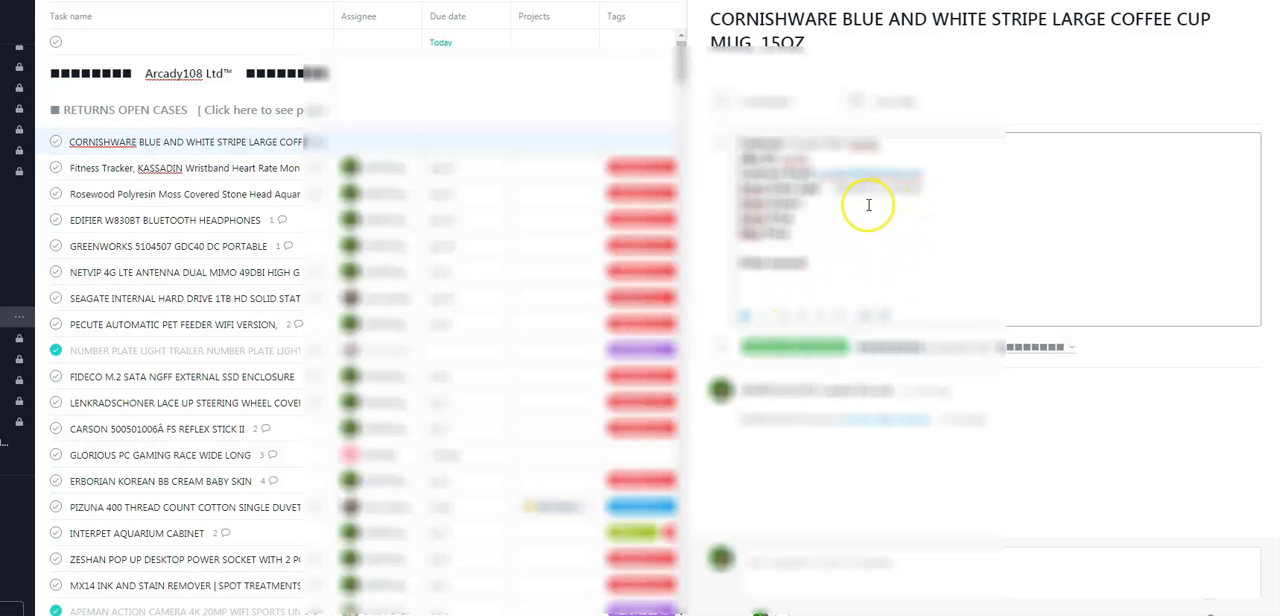
pyautogui.hotkey('ctrl', 'v')
pyautogui.press('Delete')
pyautogui.press('Delete')
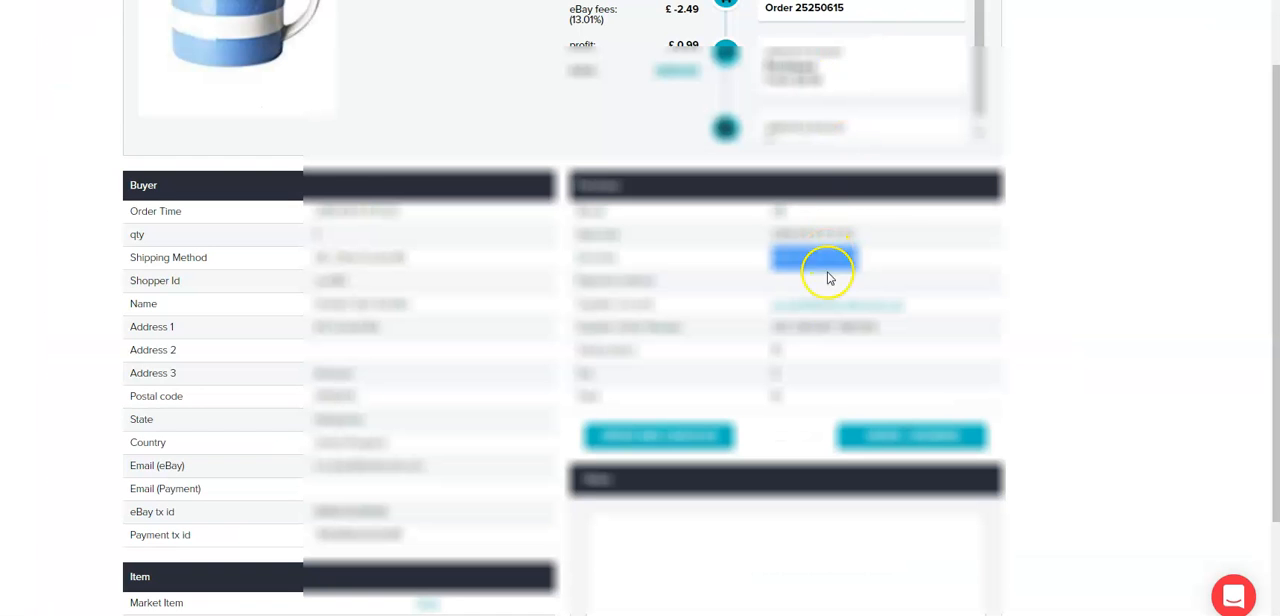
# Copy the supplier order number from the mug order into the Amzn Order# line and delete the extra blank lines.
pyautogui.doubleClick(817, 327)
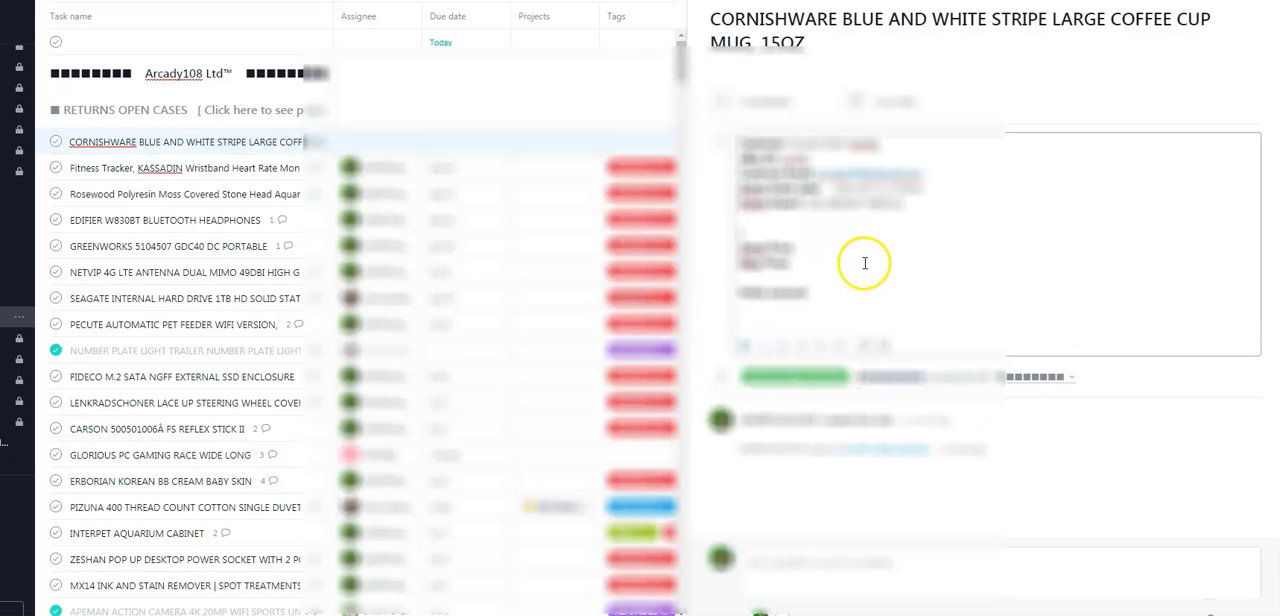
pyautogui.press('BackSpace')
pyautogui.press('BackSpace')
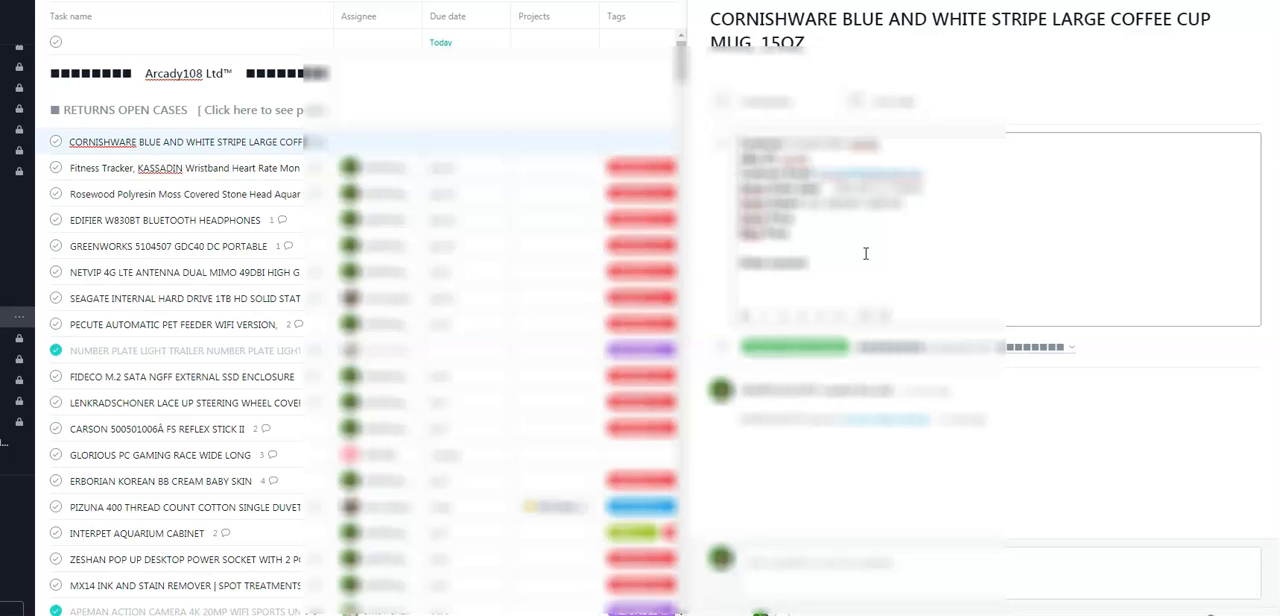
# Fill in the Order account line with the supplier account and paste the eBay return's "Here's what happened" details, through the comments, below it.
pyautogui.click(855, 264)
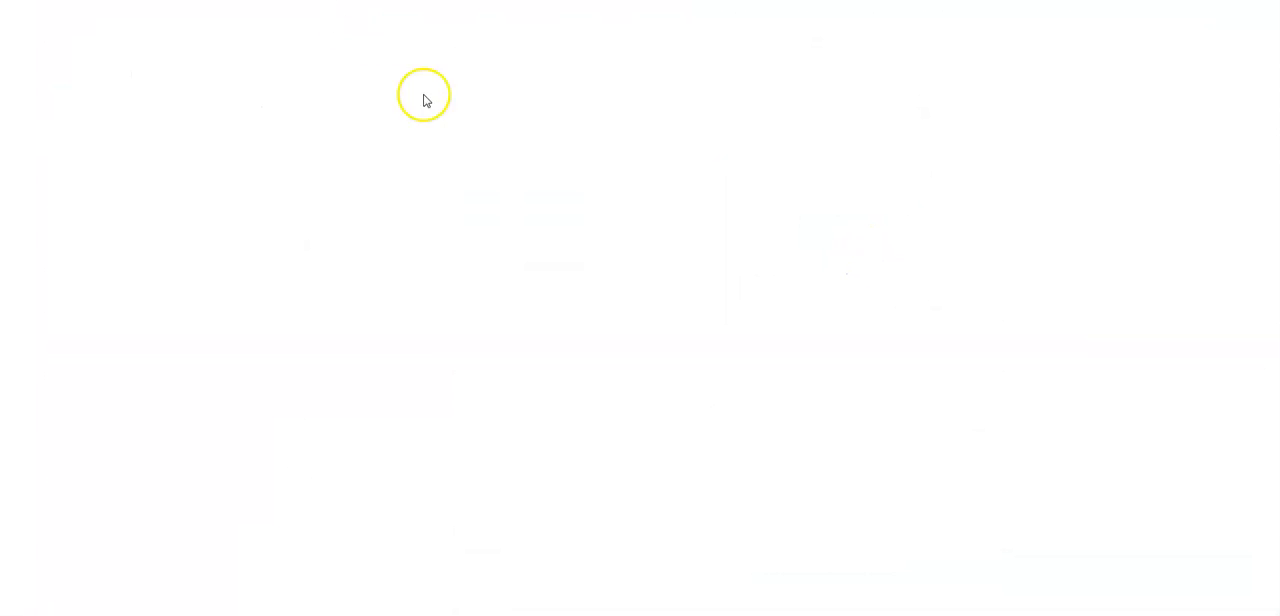
pyautogui.tripleClick(943, 305)
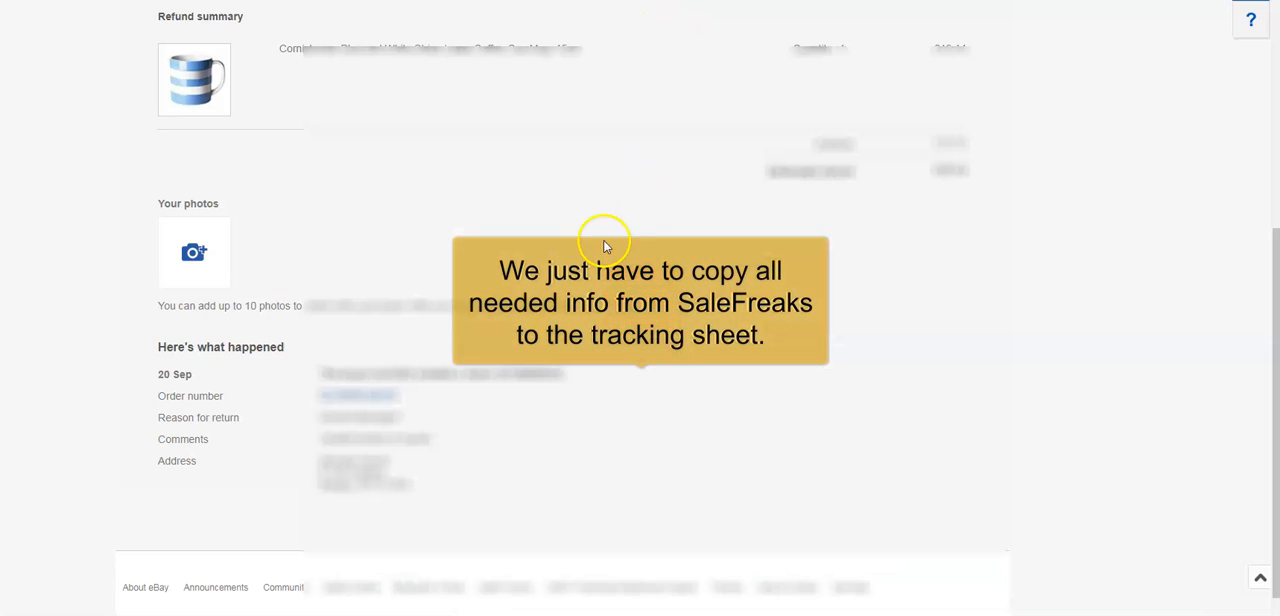
pyautogui.moveTo(160, 347); pyautogui.dragTo(450, 441)
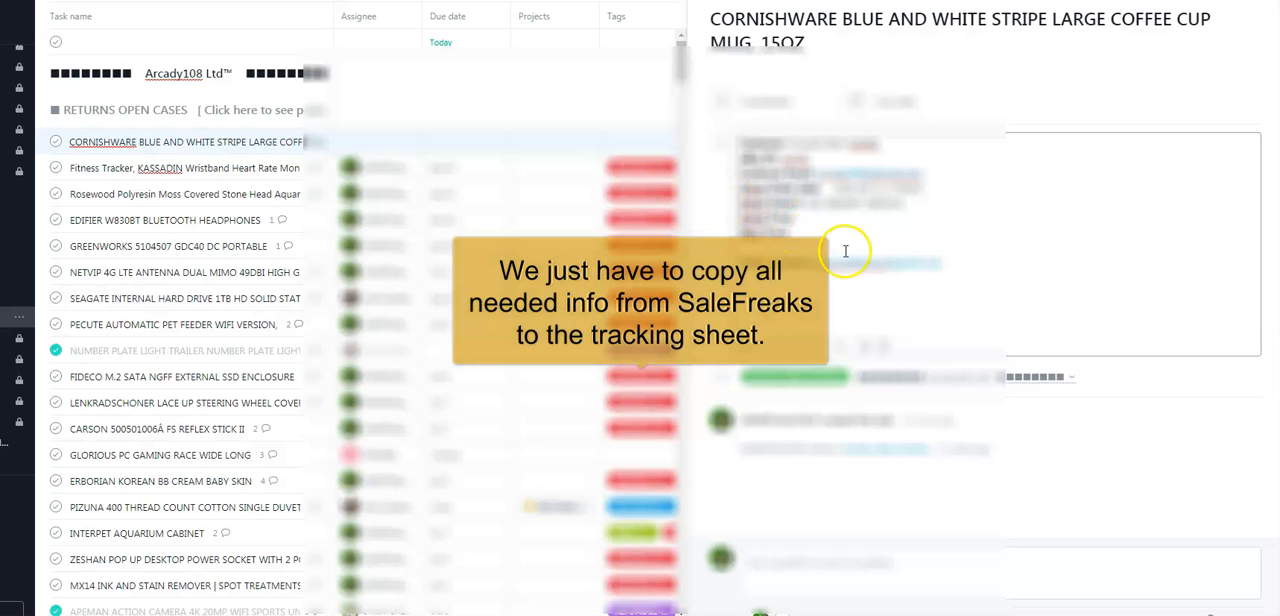
pyautogui.hotkey('ctrl', 'v')
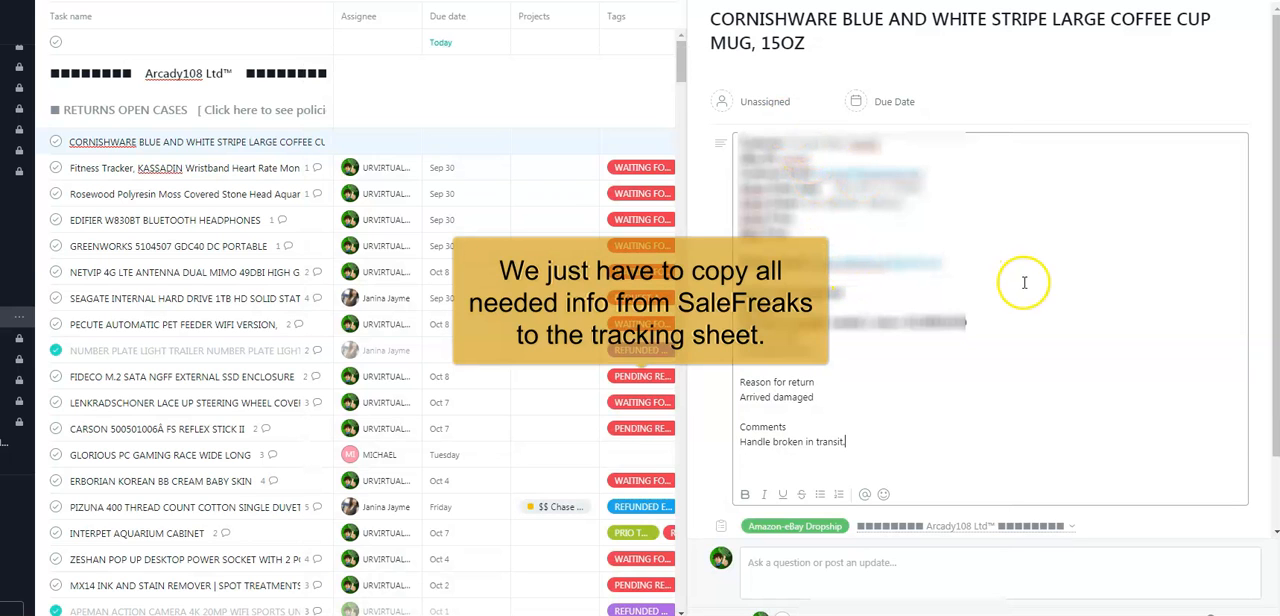
# Assign the mug task to the teammate listed directly below URVIRTUALSTAFF and pick a September 2019 due date.
pyautogui.click(767, 106)
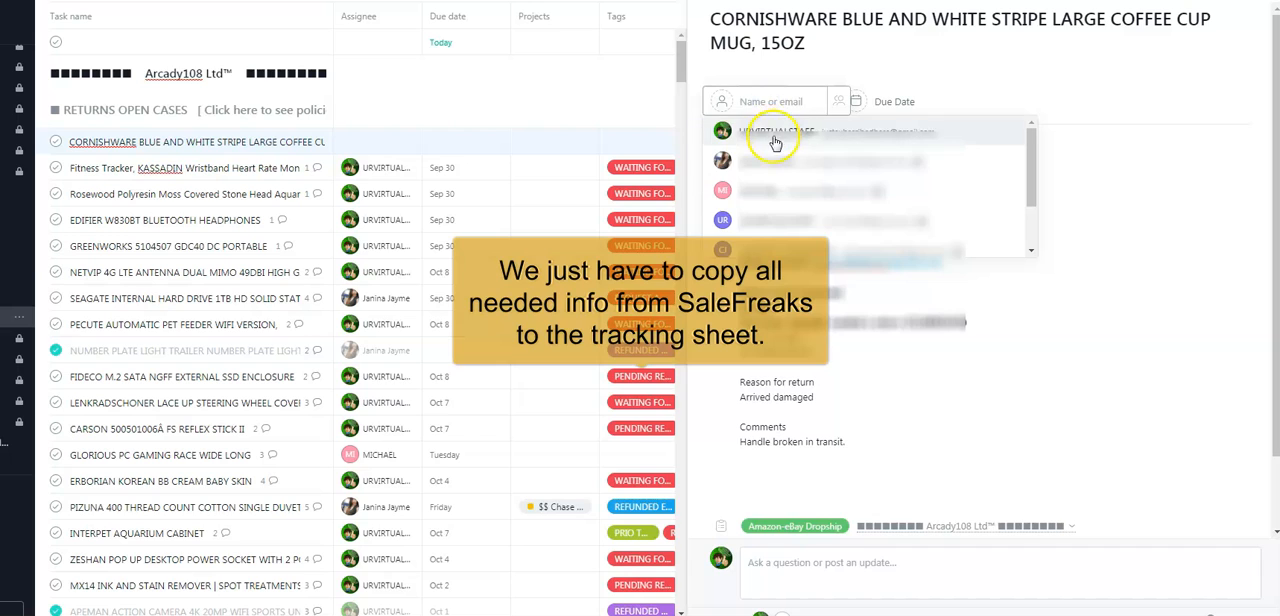
pyautogui.click(768, 130)
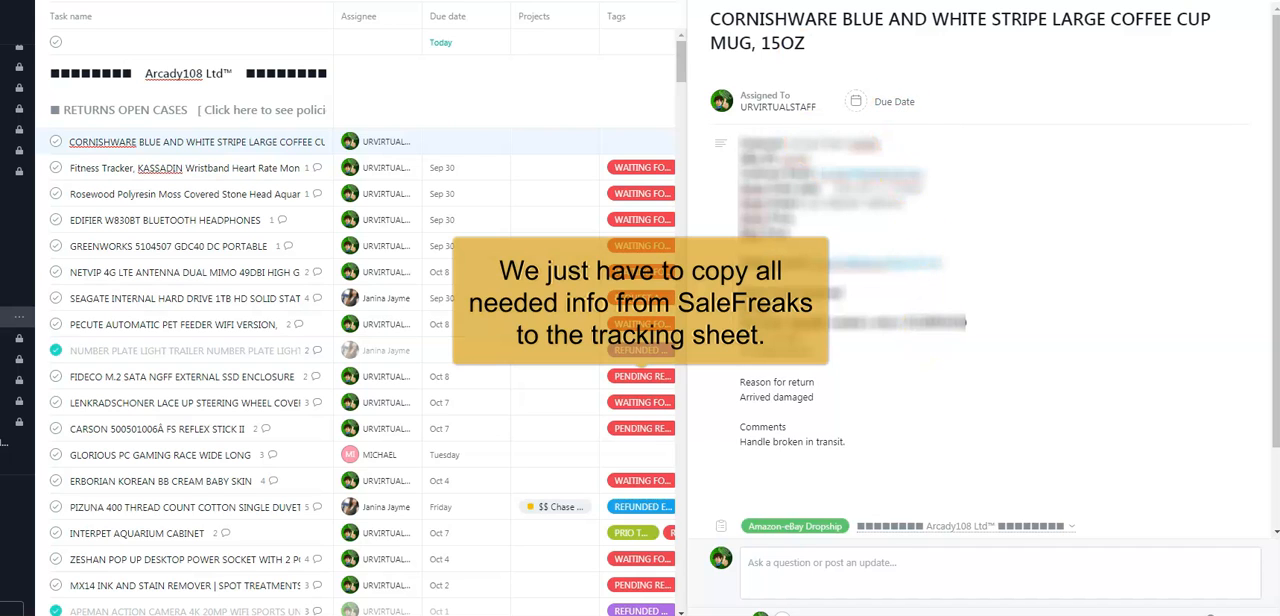
pyautogui.click(790, 102)
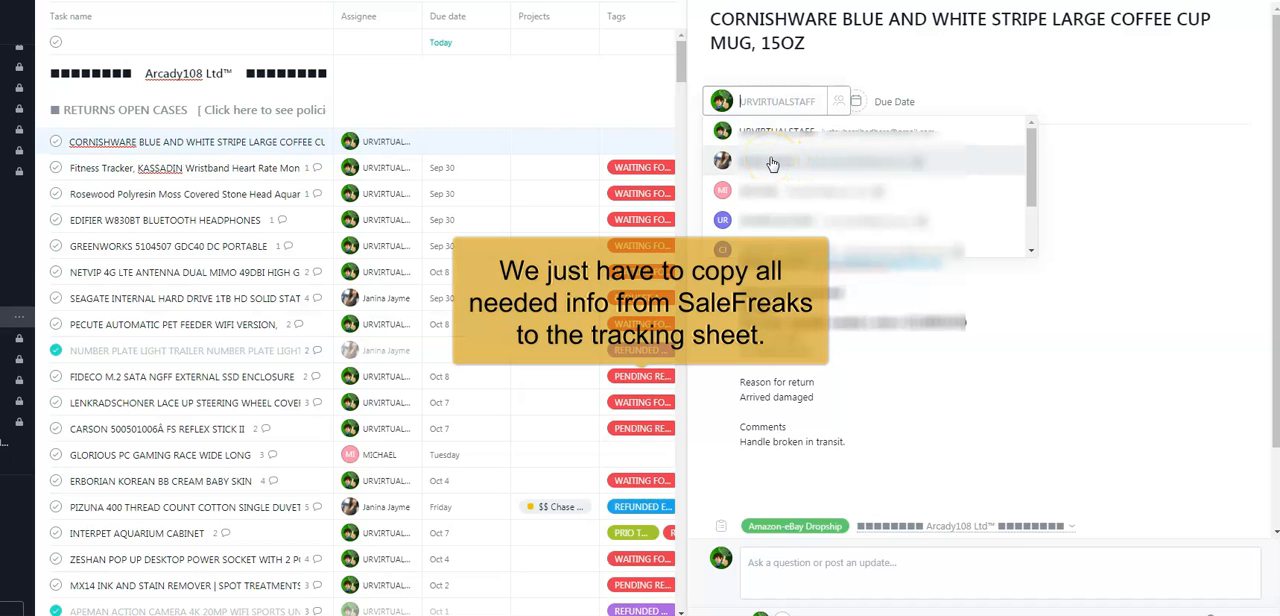
pyautogui.click(772, 163)
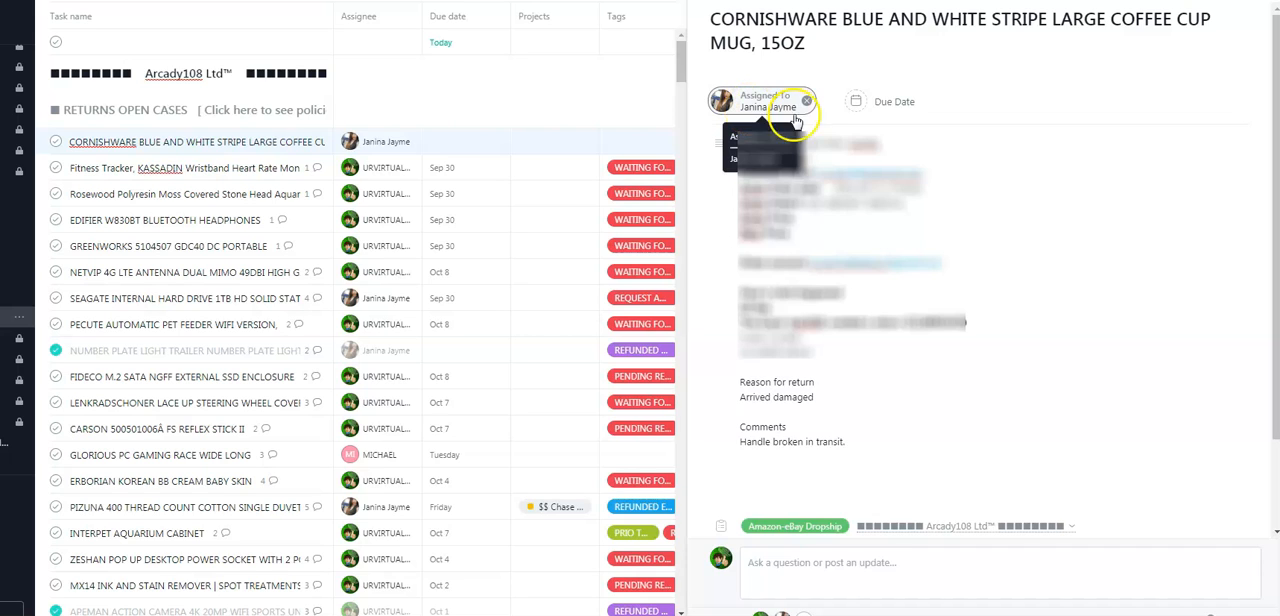
pyautogui.click(892, 101)
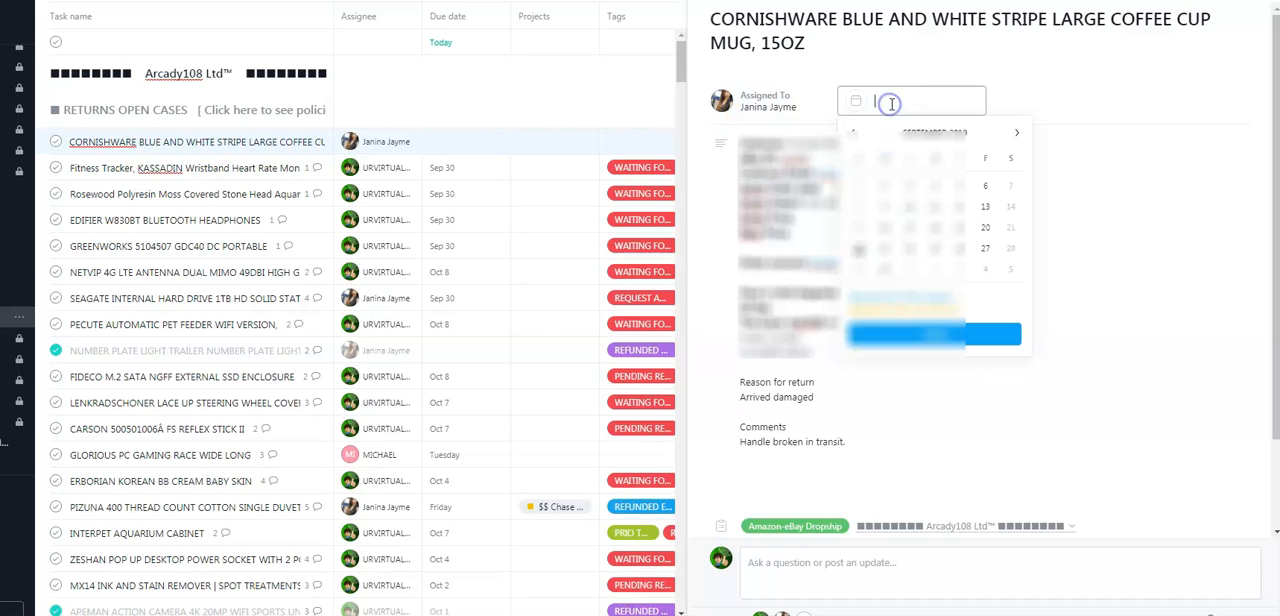
pyautogui.click(880, 251)
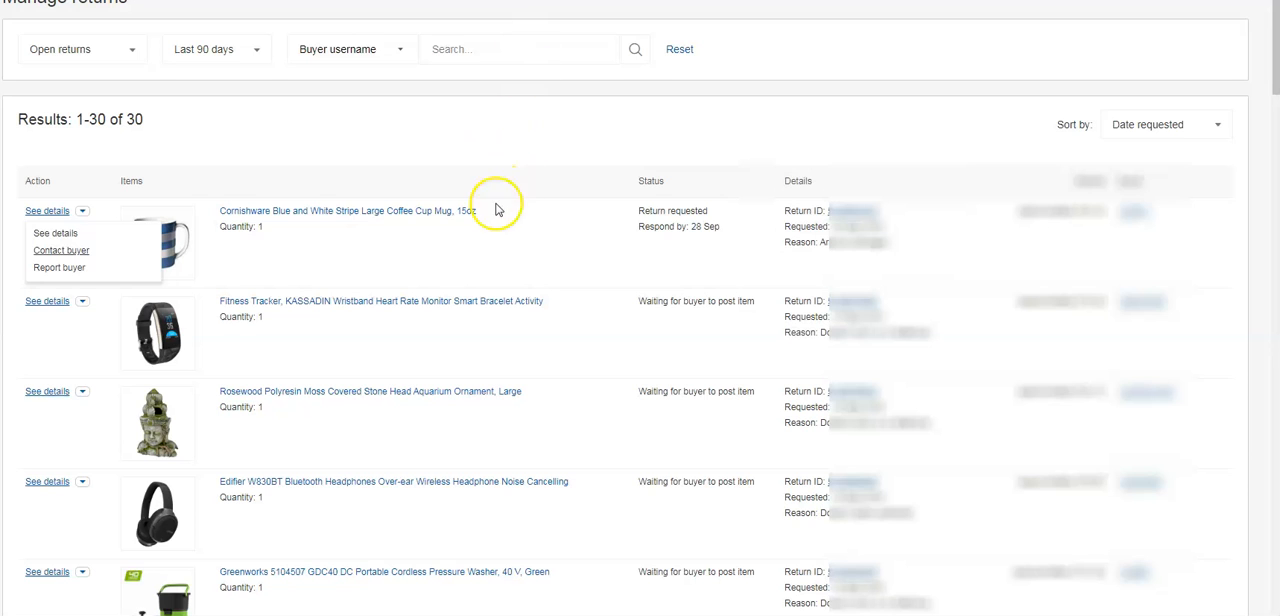
# Open the Cornishware mug return's details from eBay's open returns and review the buyer's reason, comments and reply options.
pyautogui.rightClick(80, 244)
pyautogui.click(88, 247)
pyautogui.click(545, 1)
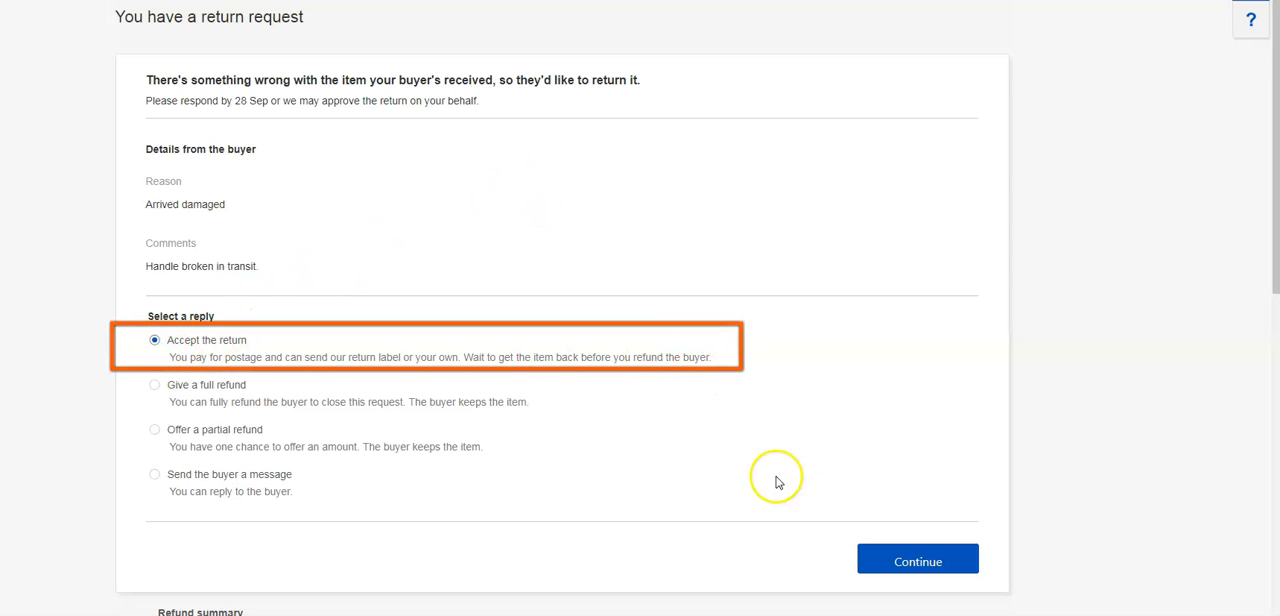
pyautogui.scroll(-2, 694, 436)
pyautogui.scroll(2, 692, 437)
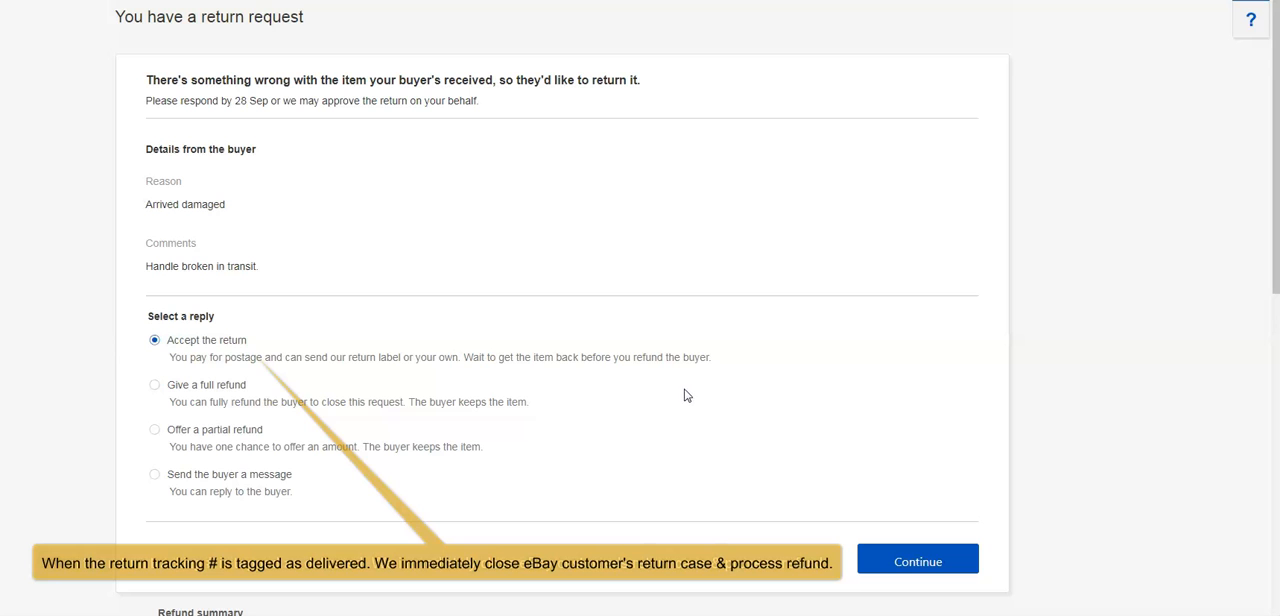
pyautogui.scroll(-3, 680, 385)
pyautogui.scroll(1, 676, 374)
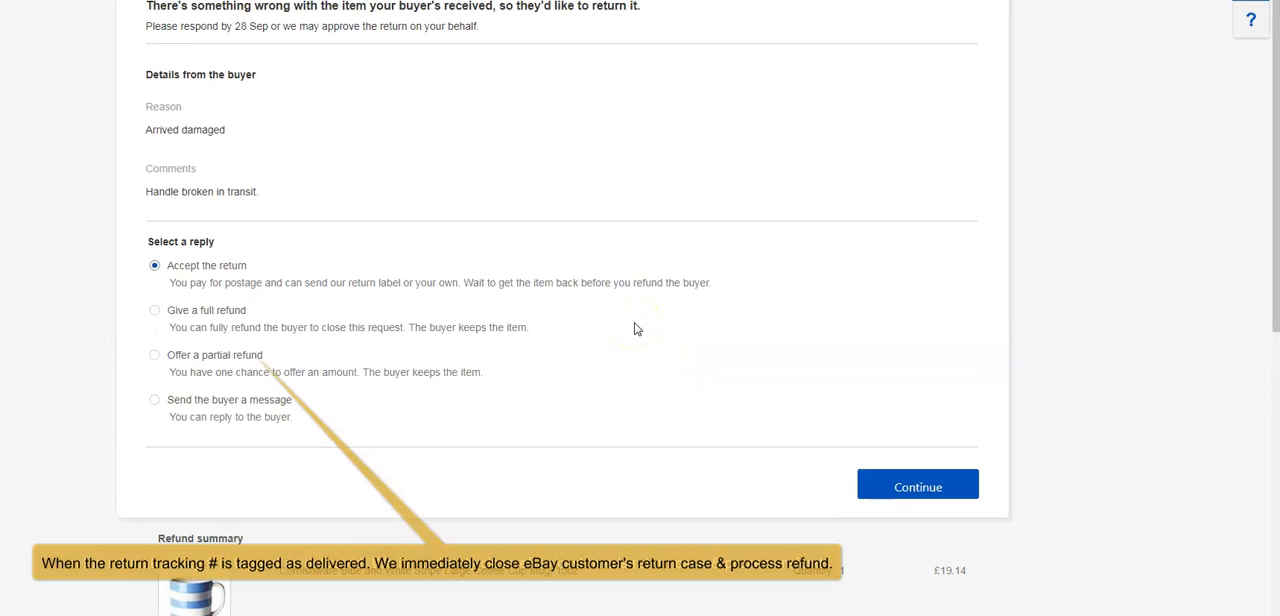
pyautogui.scroll(1, 636, 328)
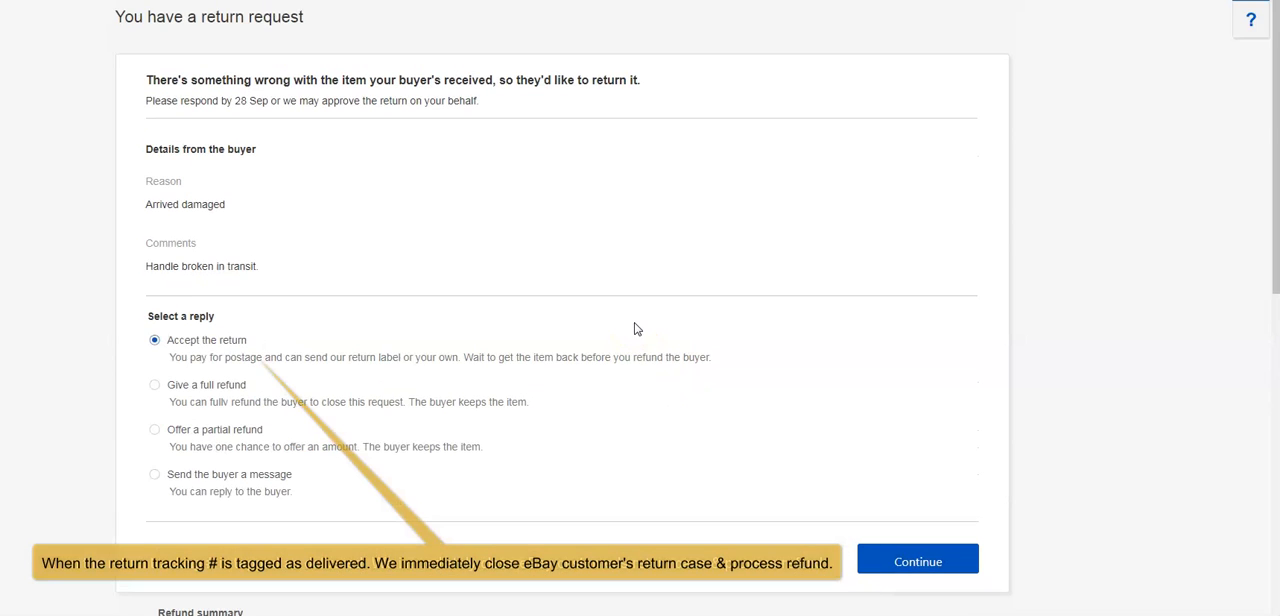